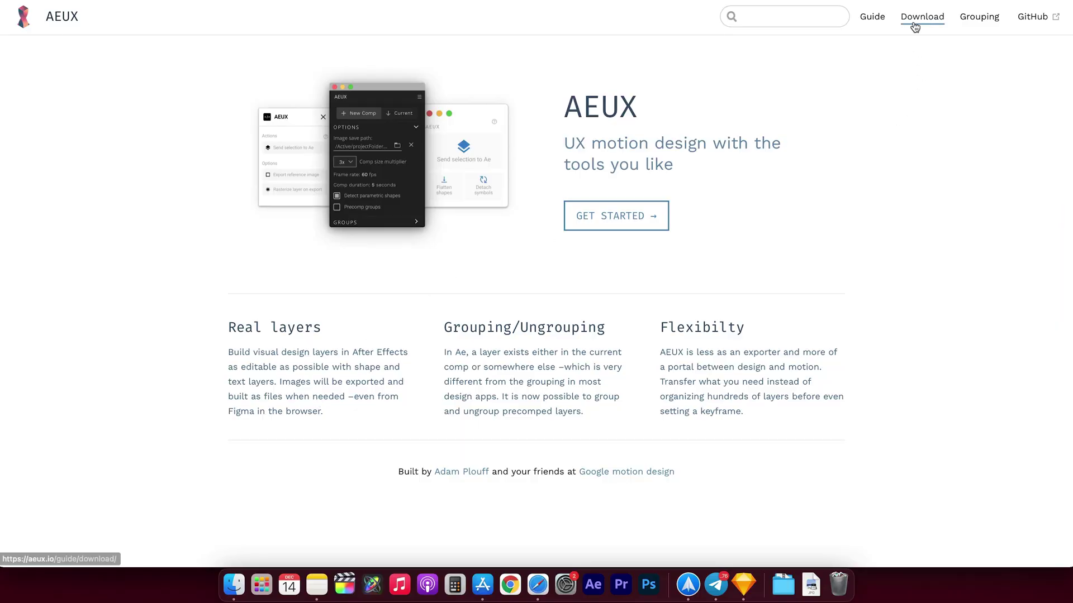
# Step: Download AEUX 0.8.0 from the AEUX site and install aeux.sketchplugin from the downloaded folder
pyautogui.click(916, 20)
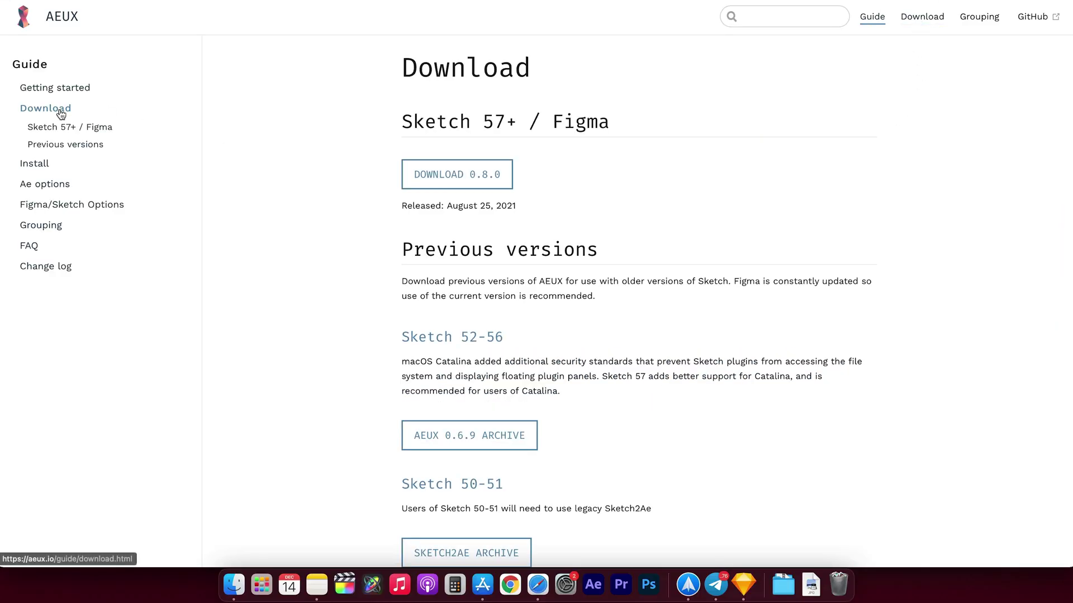
pyautogui.click(462, 179)
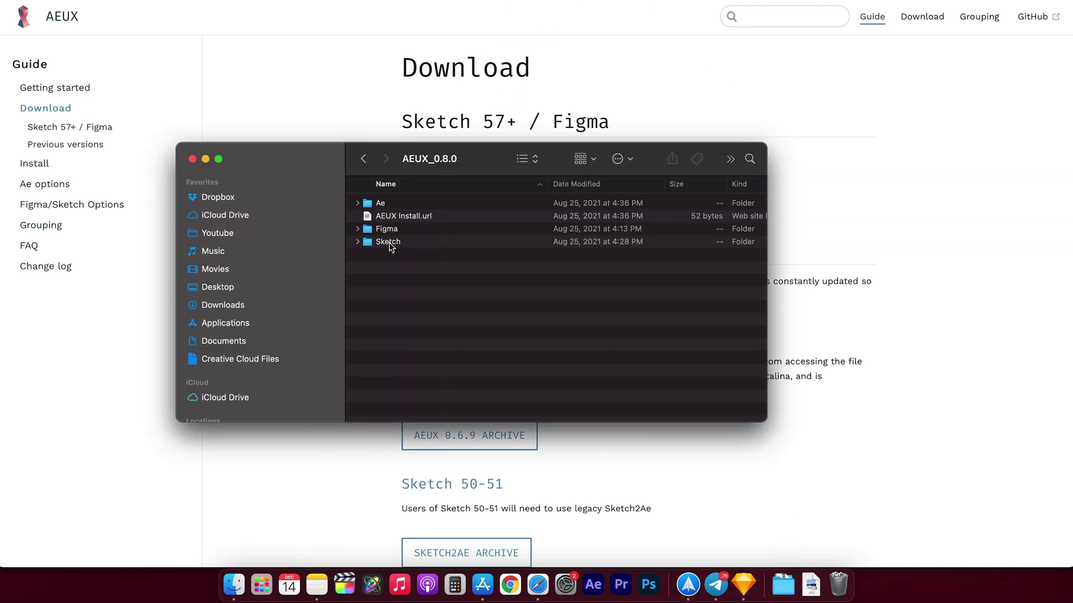
pyautogui.doubleClick(391, 242)
pyautogui.doubleClick(423, 203)
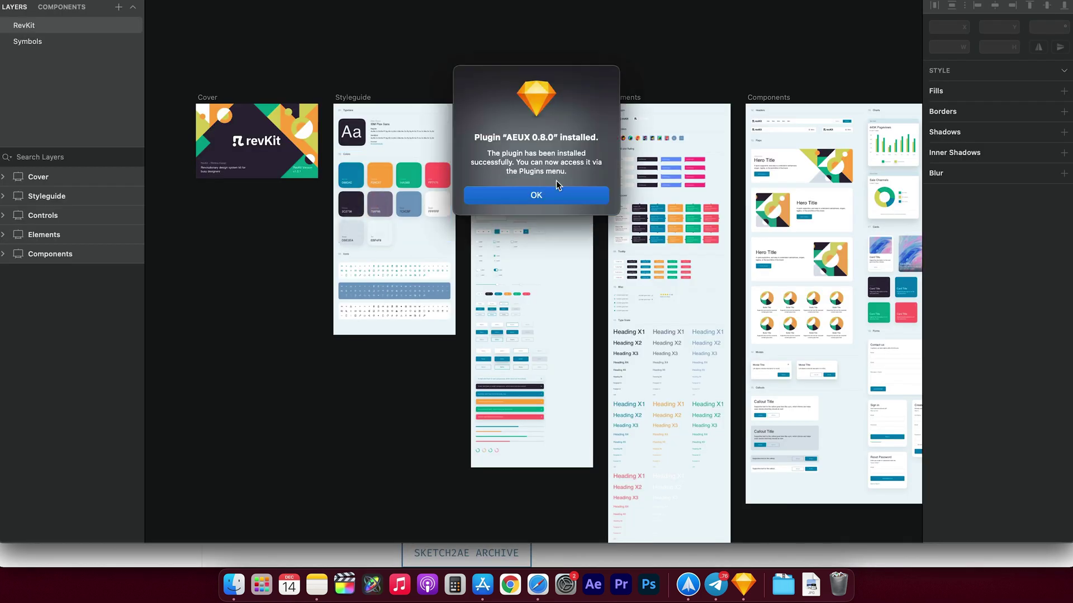
# Step: Dismiss the 'Plugin AEUX 0.8.0 installed' confirmation in Sketch
pyautogui.click(556, 192)
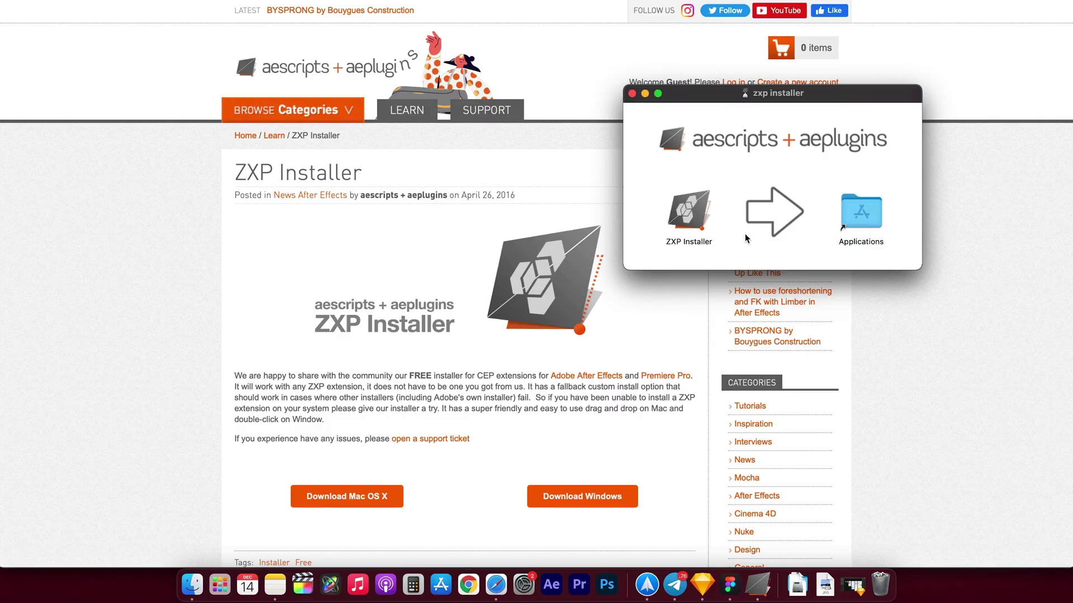
# Step: Copy ZXP Installer into Applications and install AEUX.zxp, allowing access to the Downloads folder
pyautogui.click(699, 225)
pyautogui.moveTo(884, 210); pyautogui.dragTo(869, 211)
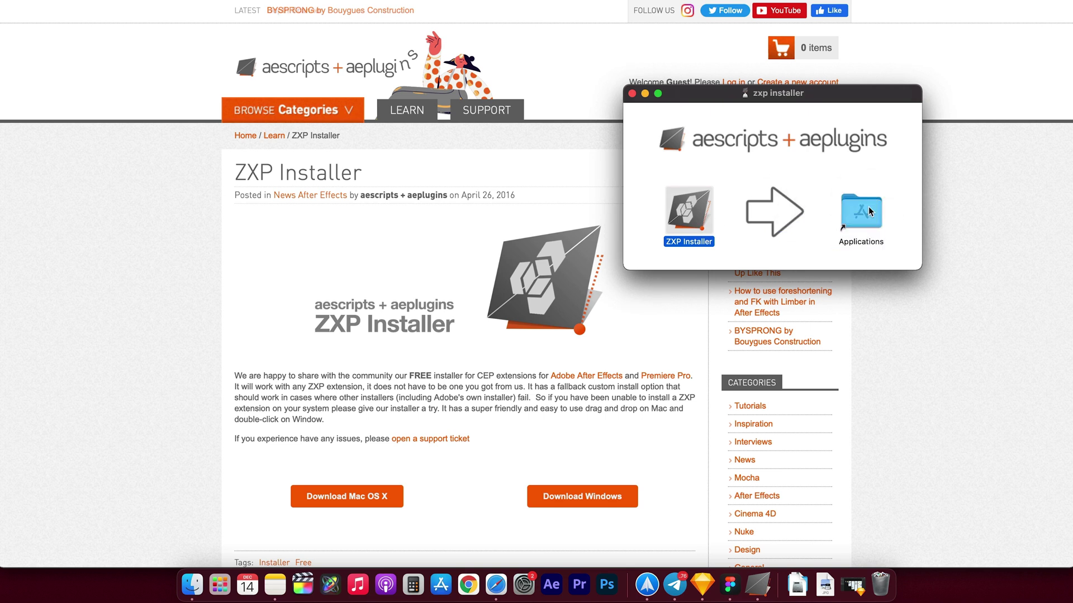
pyautogui.moveTo(221, 303); pyautogui.dragTo(734, 193)
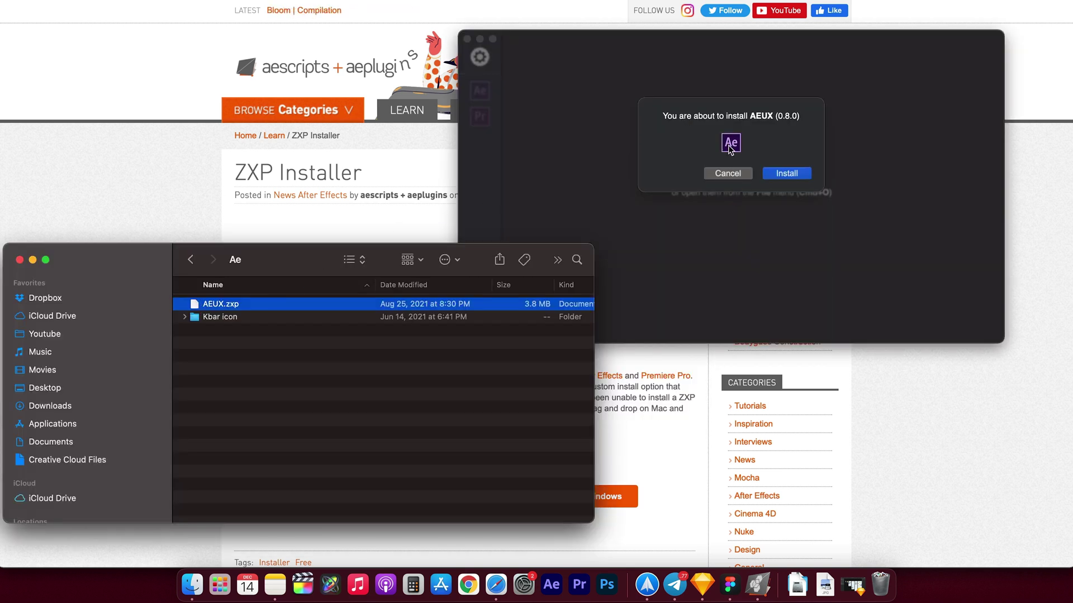
pyautogui.click(782, 174)
pyautogui.click(783, 173)
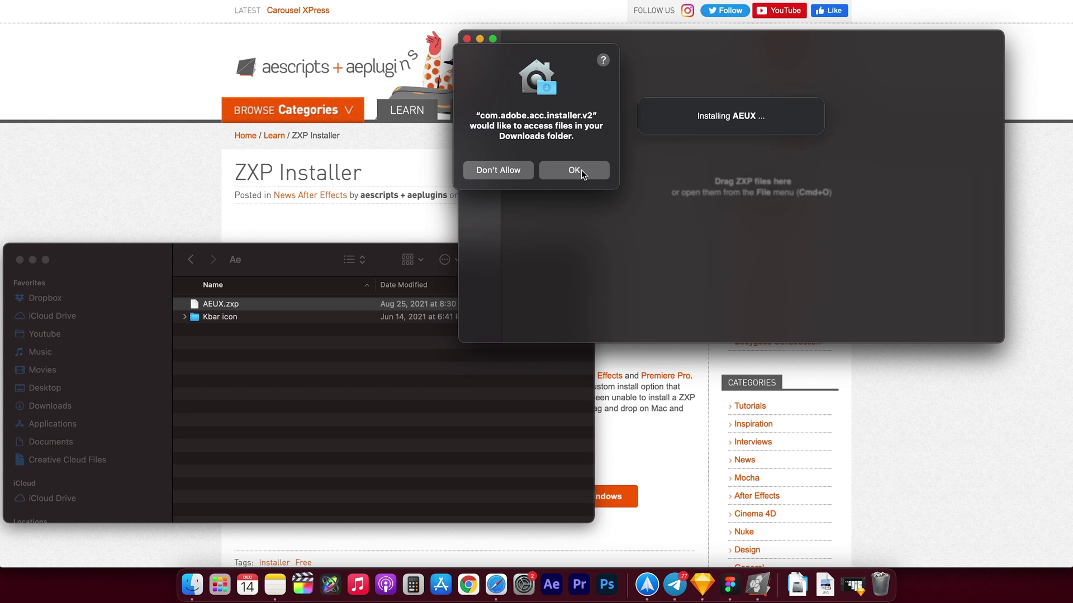
pyautogui.click(575, 170)
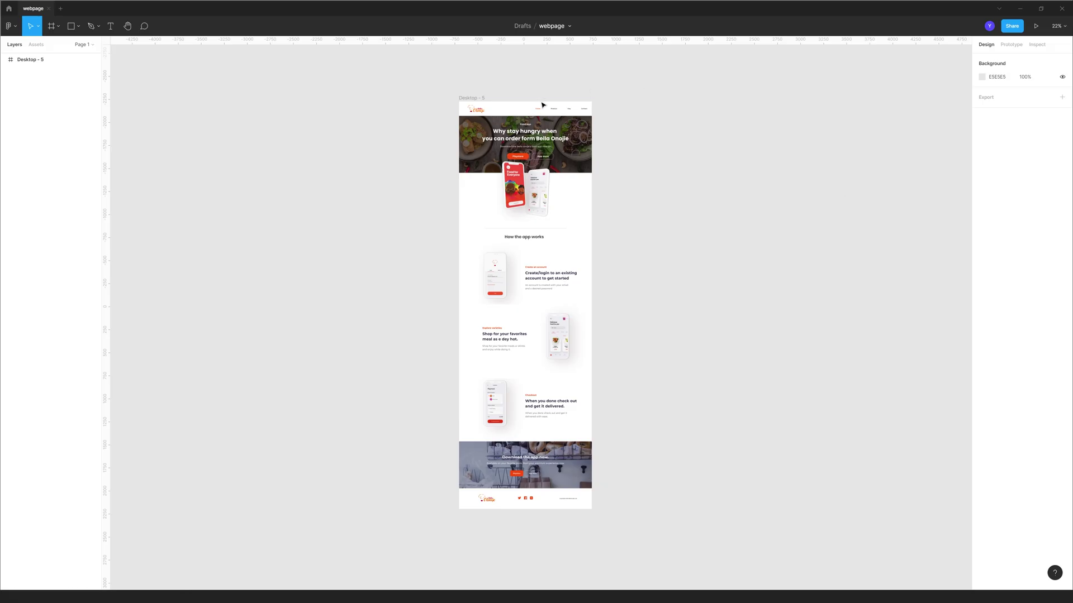
# Step: Import the AEUX development plugin from manifest.json in the AEUX_0.8.0 Figma folder
pyautogui.click(10, 26)
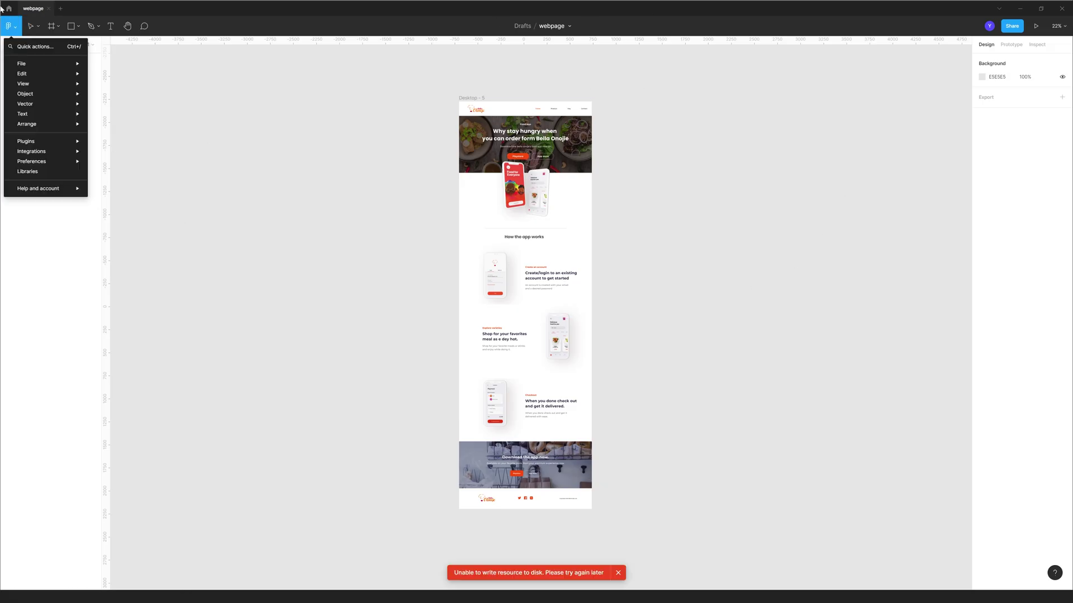
pyautogui.moveTo(41, 143)
pyautogui.moveTo(151, 255)
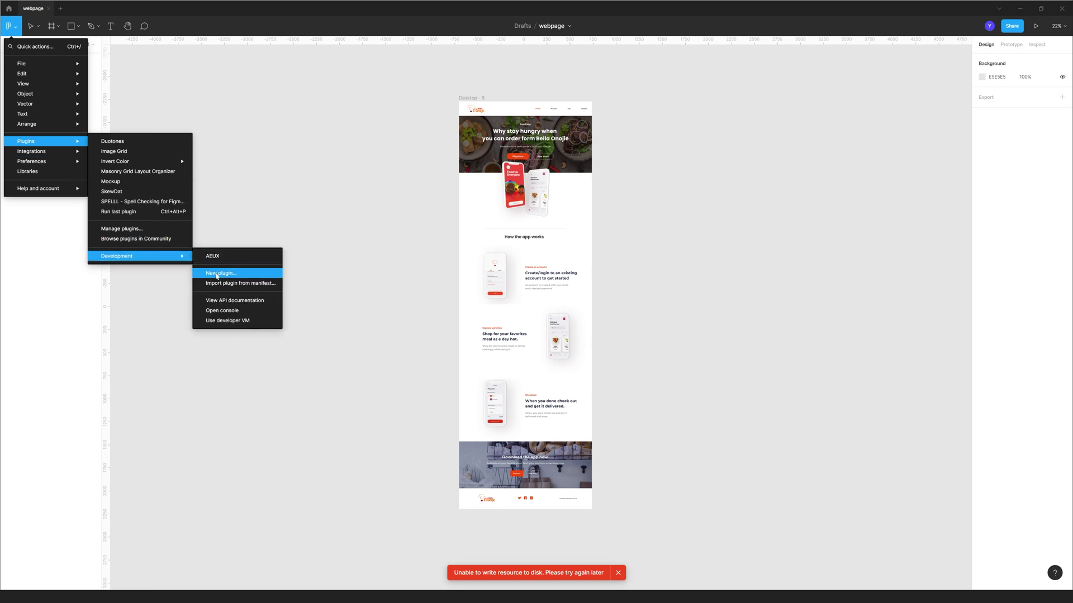
pyautogui.click(257, 283)
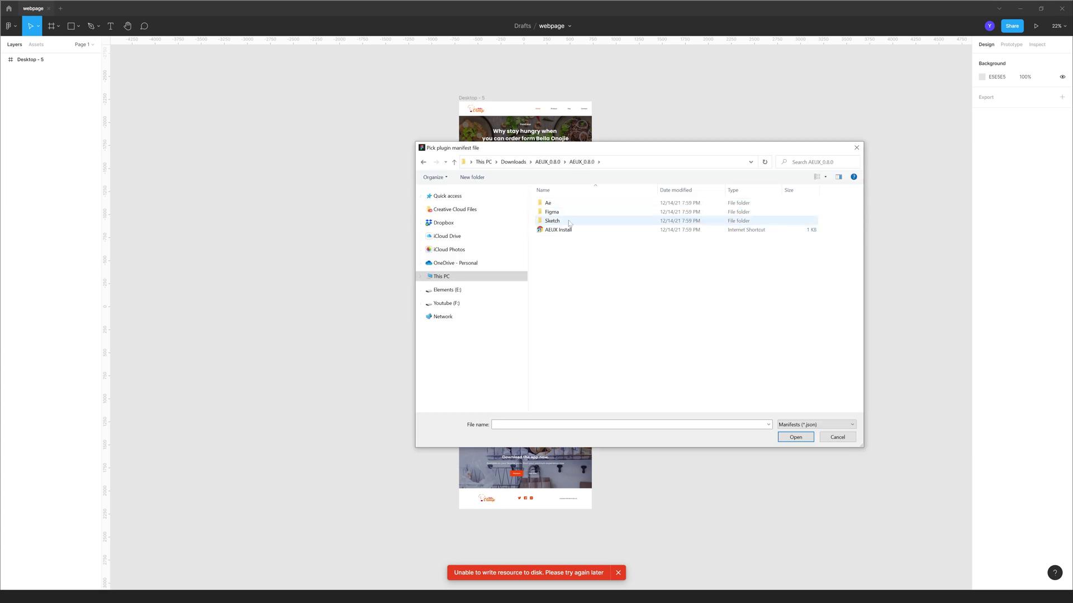
pyautogui.doubleClick(551, 213)
pyautogui.click(559, 212)
pyautogui.click(790, 436)
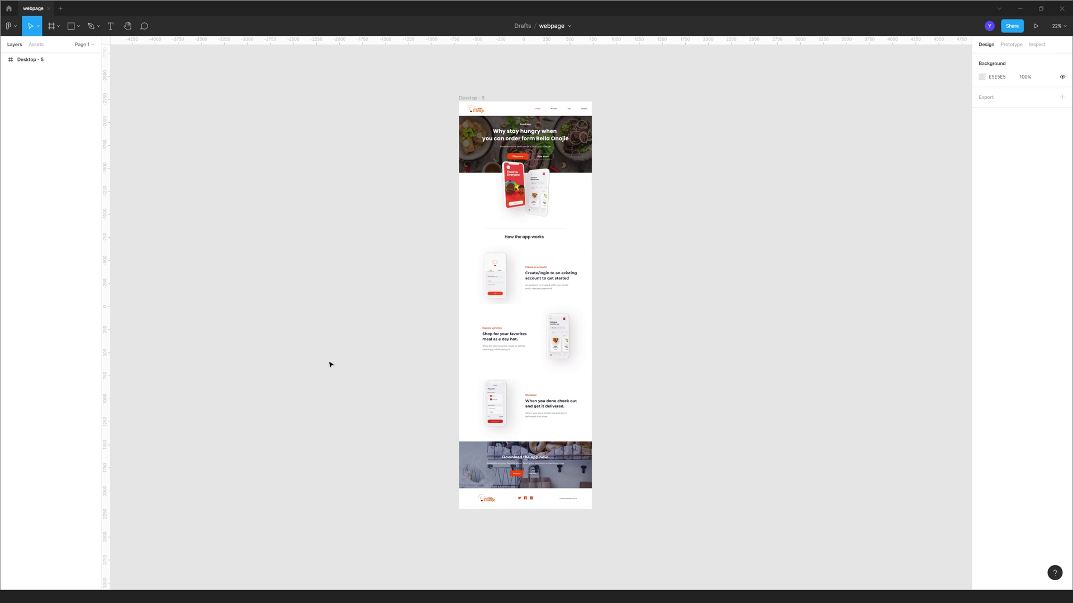
# Step: Run the AEUX development plugin from the canvas context menu on the food-app design
pyautogui.rightClick(649, 220)
pyautogui.moveTo(668, 277)
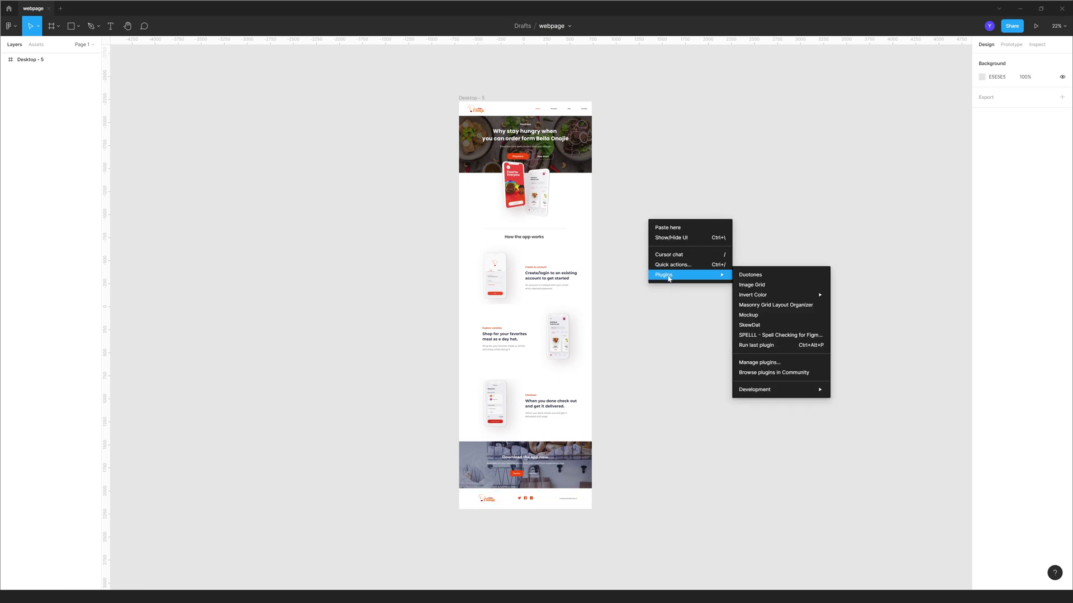
pyautogui.moveTo(790, 393)
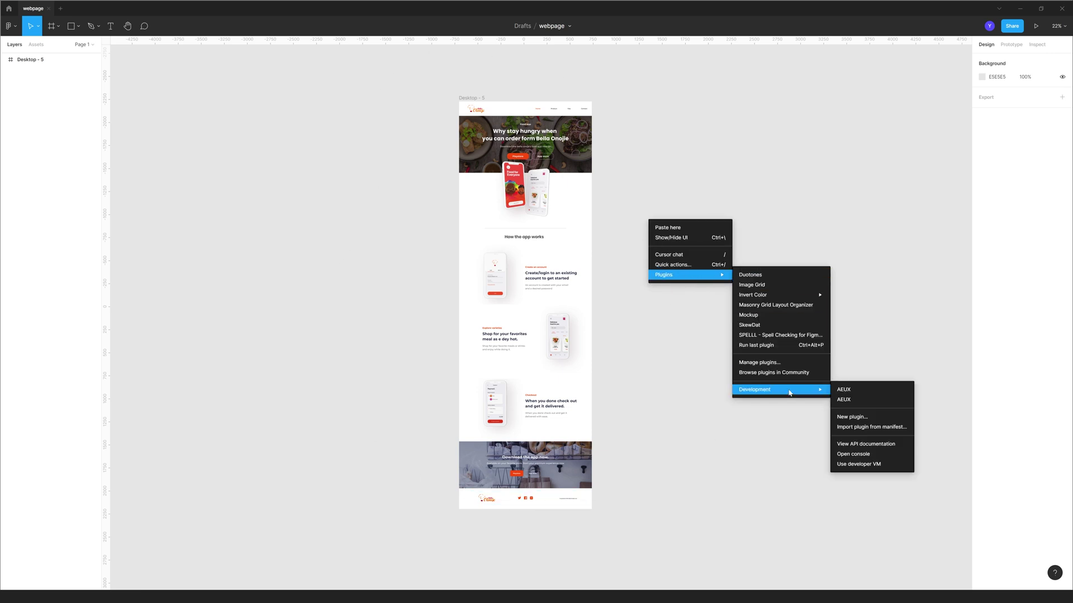
pyautogui.click(851, 399)
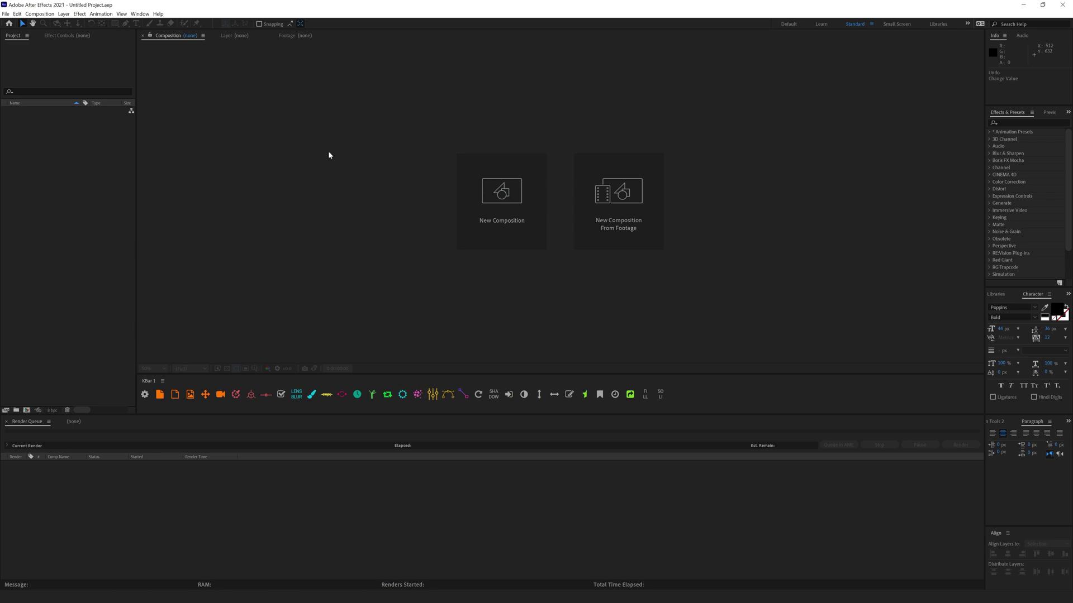
# Step: Open the AEUX panel under Window > Extensions in After Effects
pyautogui.click(139, 13)
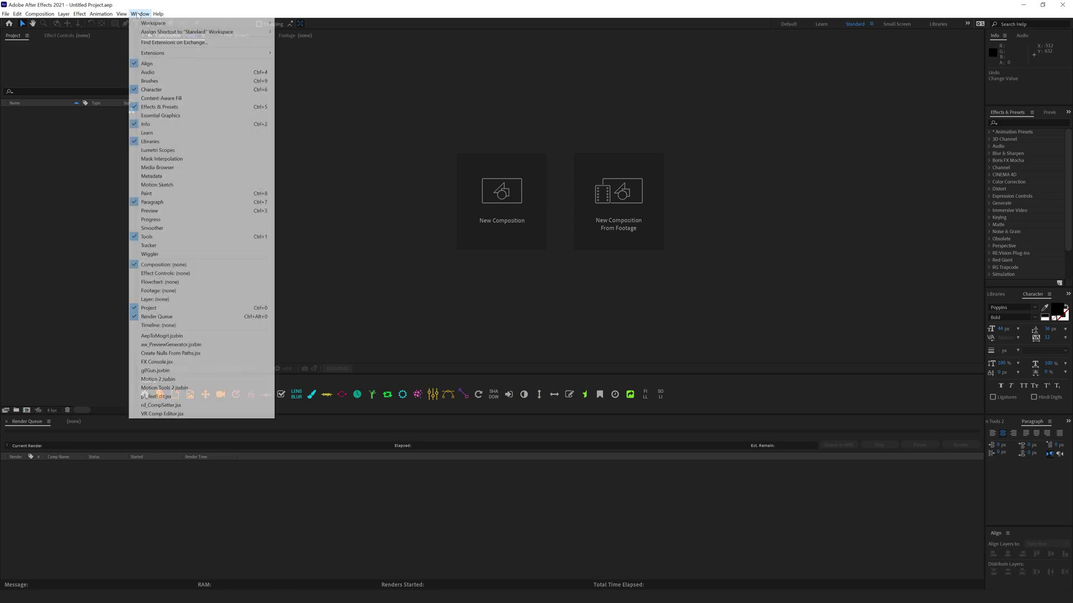
pyautogui.moveTo(179, 54)
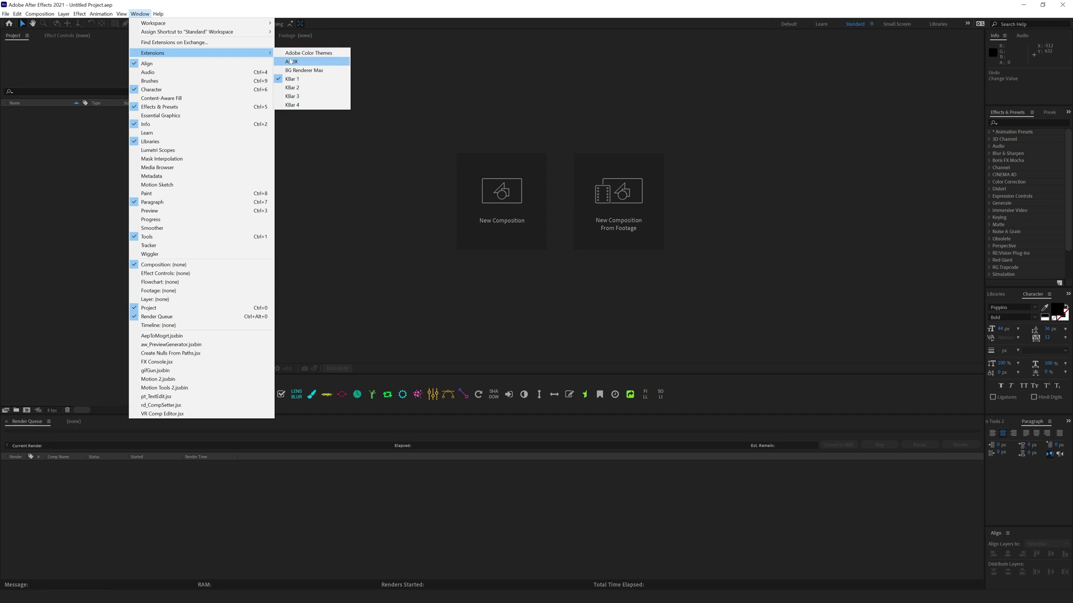
pyautogui.click(312, 61)
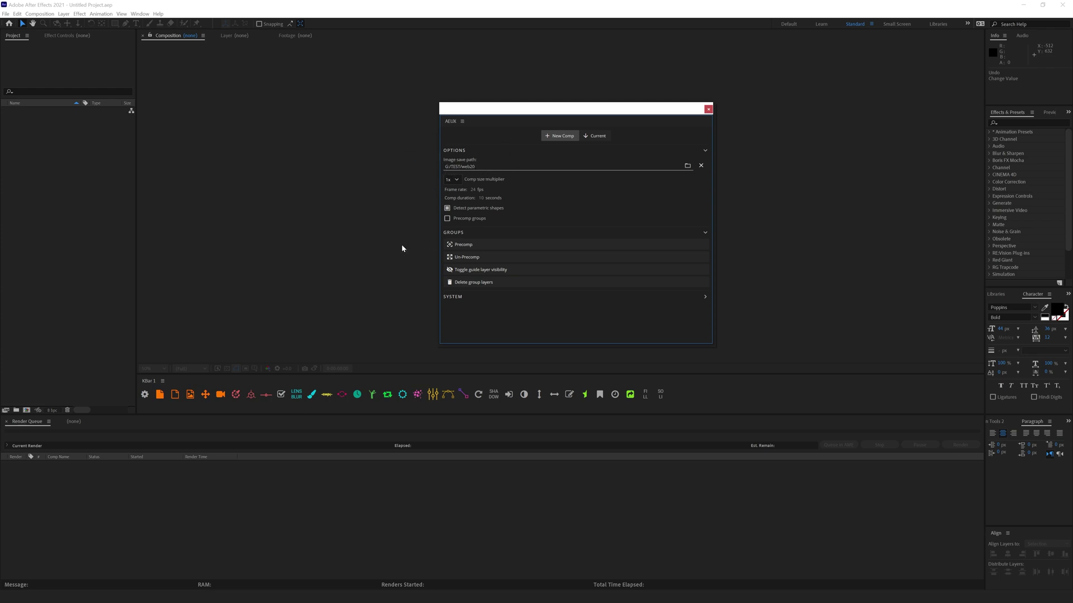
# Step: Keep the AEUX comp size multiplier at 1x
pyautogui.click(453, 179)
pyautogui.click(458, 189)
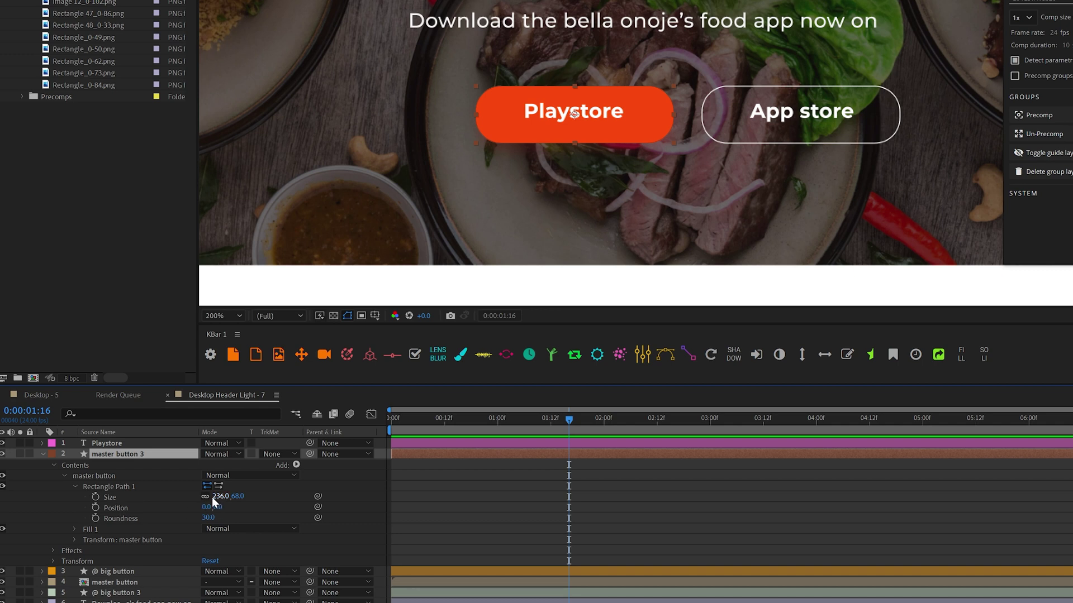
# Step: Widen the Playstore button's Rectangle Path size, then undo it back to 236×68
pyautogui.moveTo(220, 496); pyautogui.dragTo(252, 495)
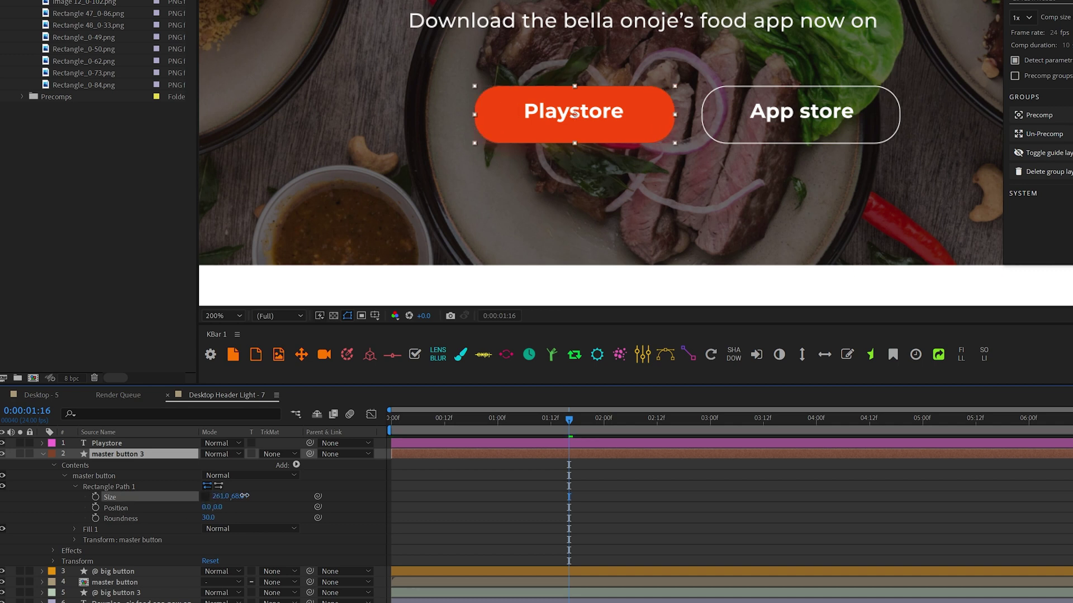
pyautogui.hotkey('ctrl', 'z')
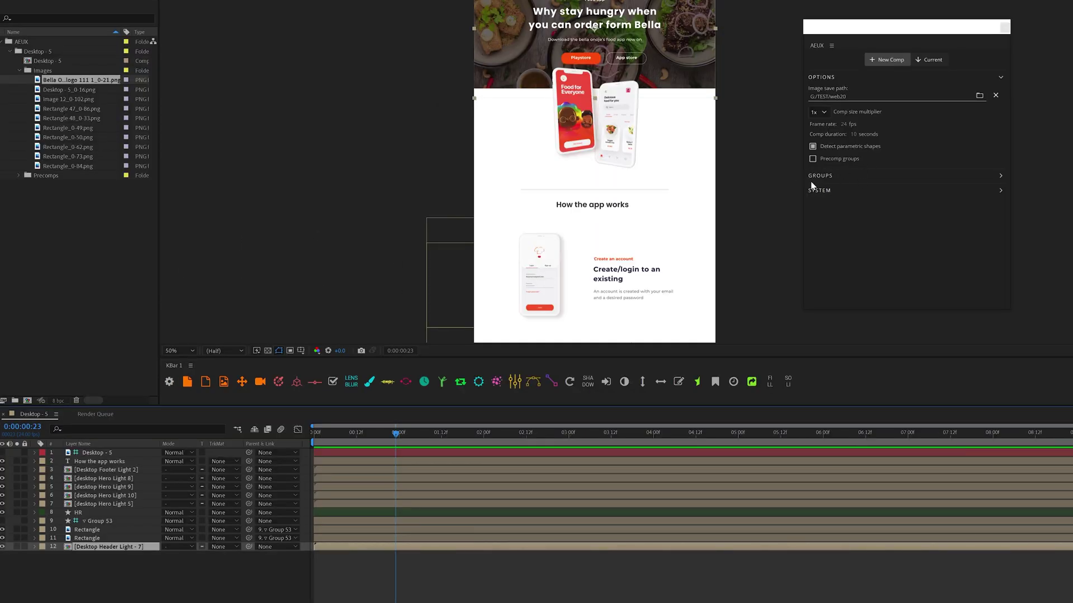
# Step: Un-Precomp the Desktop Header Light - 7 layer using AEUX's GROUPS options
pyautogui.click(819, 176)
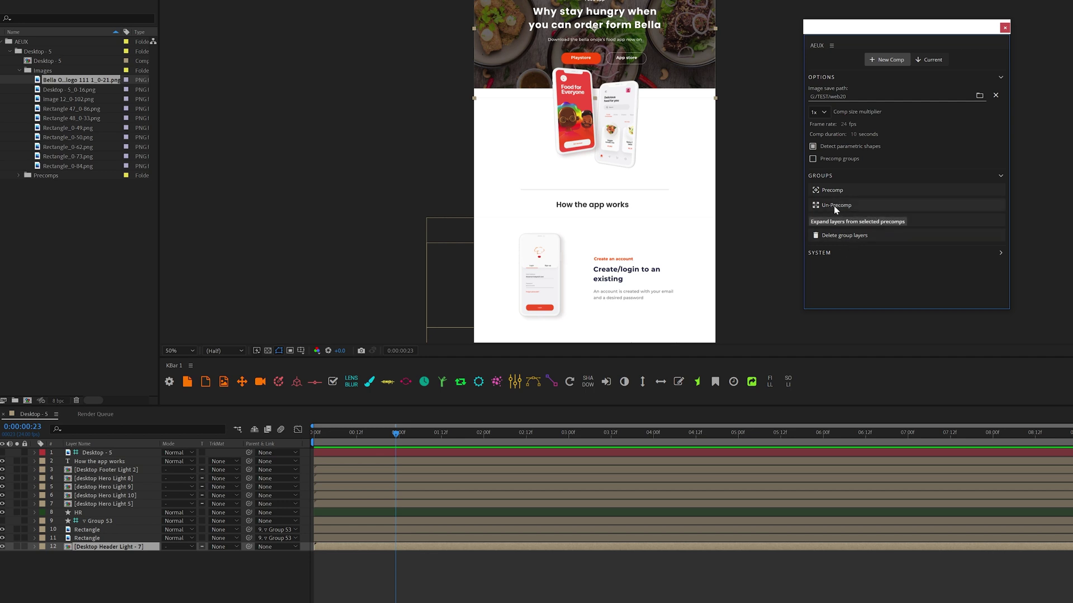
pyautogui.click(832, 206)
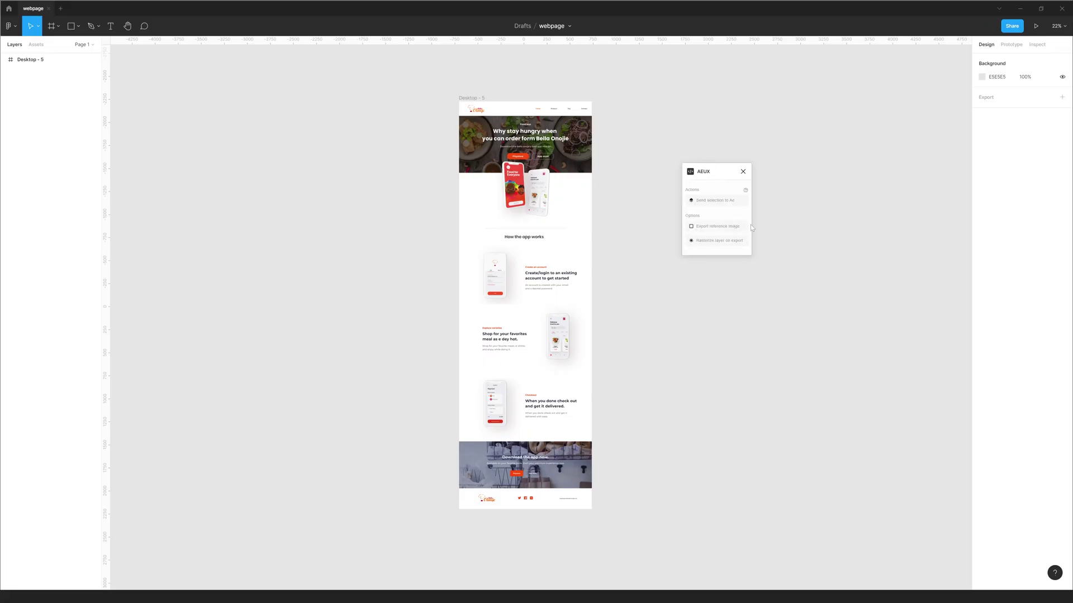
# Step: Select the Desktop - 5 frame in Figma and send it to After Effects with AEUX
pyautogui.click(478, 99)
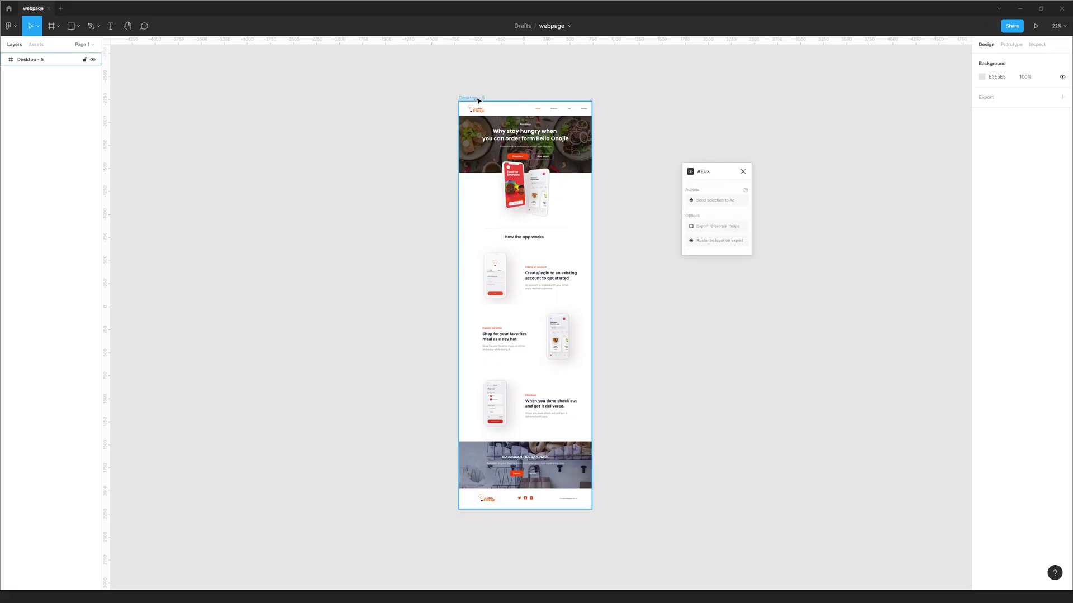
pyautogui.click(478, 100)
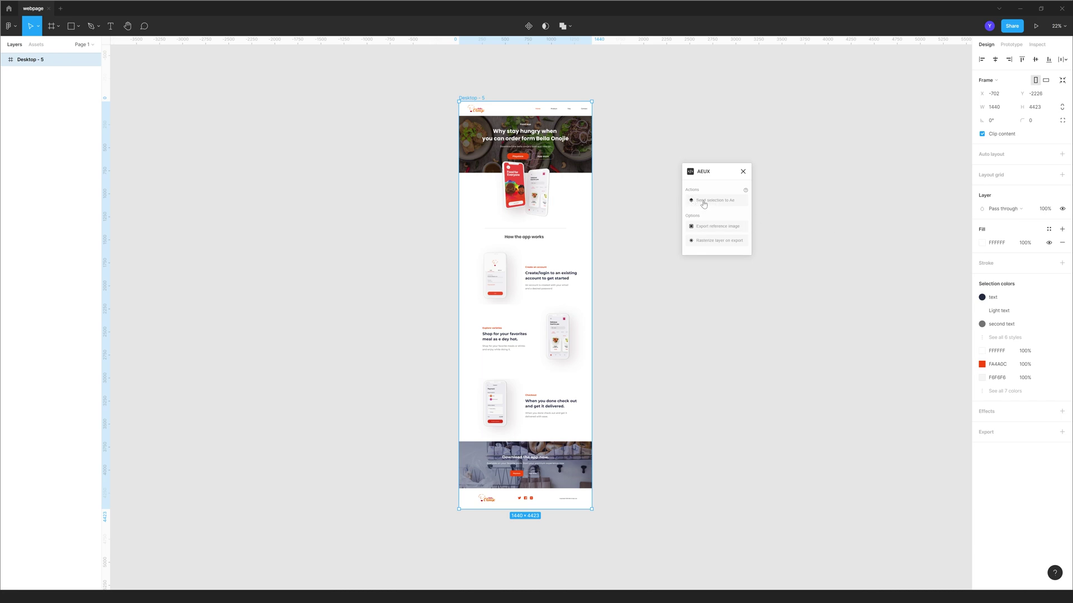
pyautogui.click(703, 204)
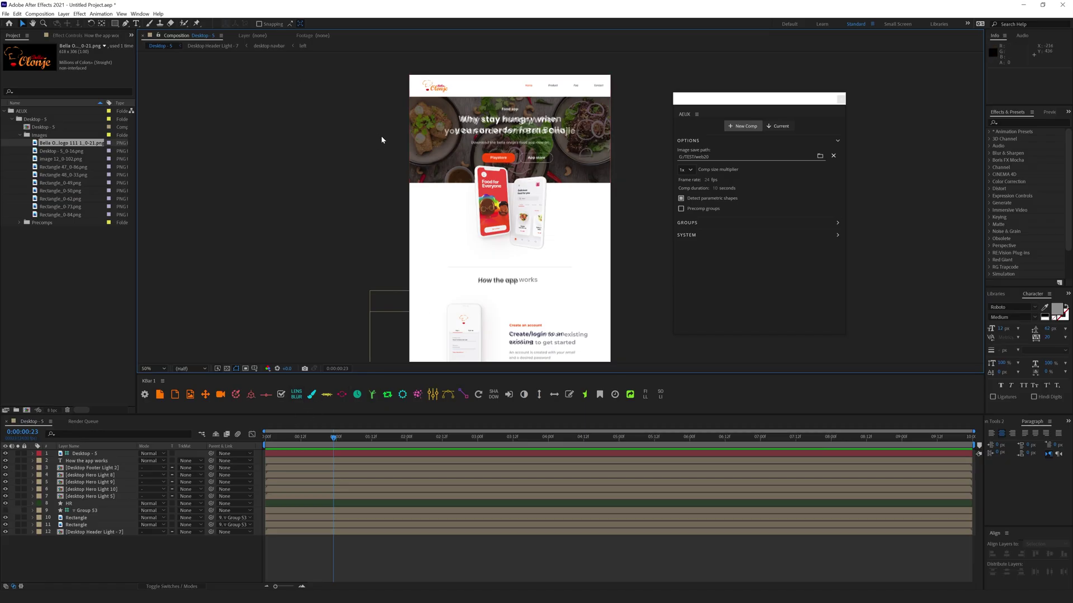
# Step: Zoom in, select Desktop - 5 and briefly solo it to compare with the imported layers
pyautogui.press('.')
pyautogui.click(84, 453)
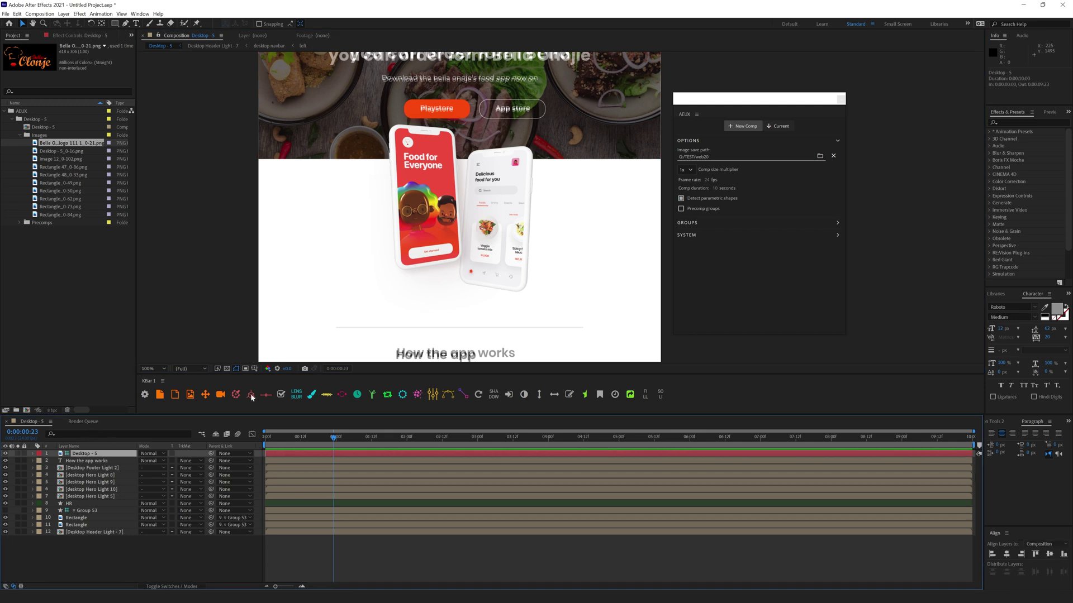
pyautogui.press(',')
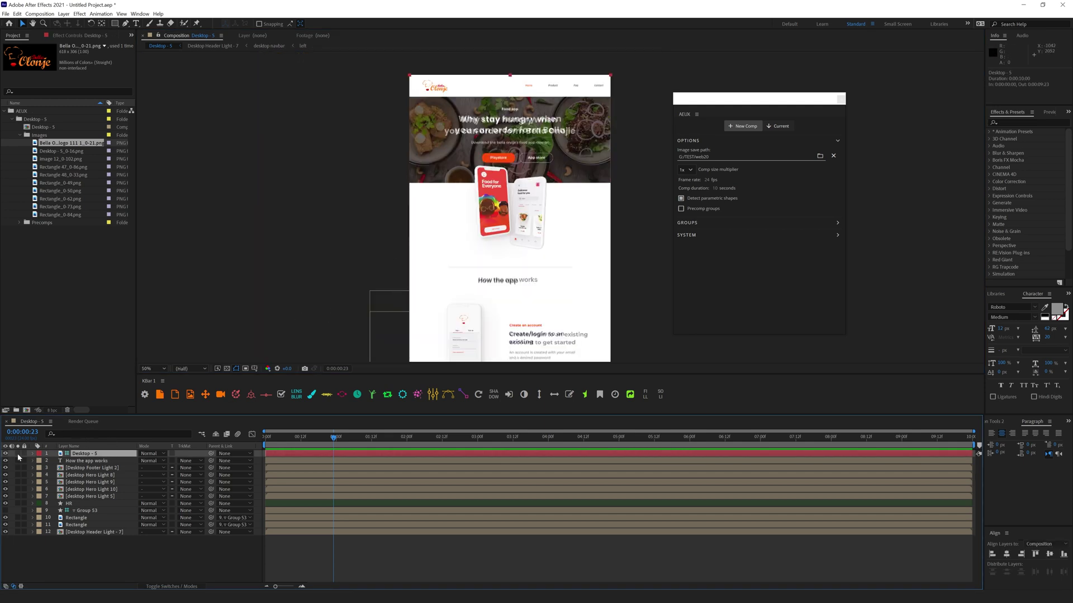
pyautogui.click(18, 454)
pyautogui.click(18, 453)
# Step: Pan and zoom the comp view to inspect the navbar and hero section
pyautogui.scroll(2, 470, 228)
pyautogui.scroll(1, 470, 227)
pyautogui.scroll(1, 470, 228)
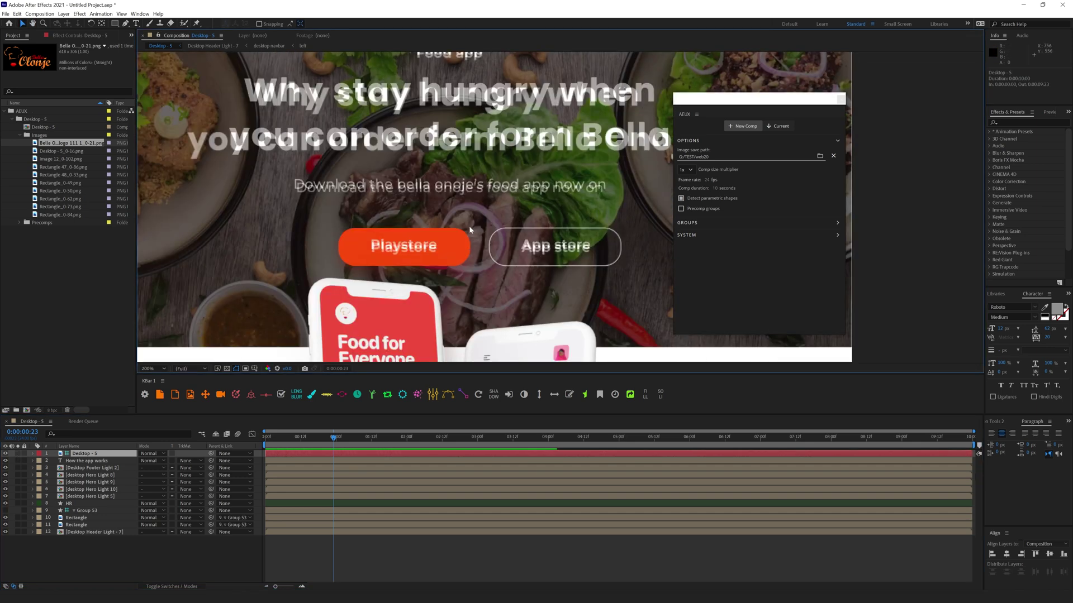
pyautogui.scroll(3, 387, 221)
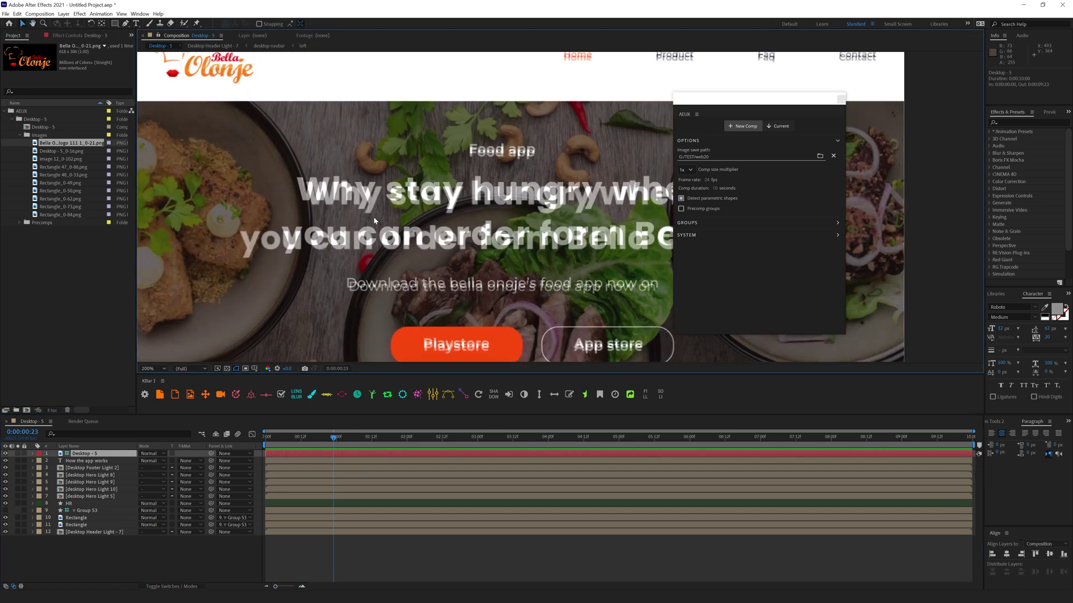
pyautogui.press('h')
pyautogui.moveTo(387, 221); pyautogui.dragTo(431, 248)
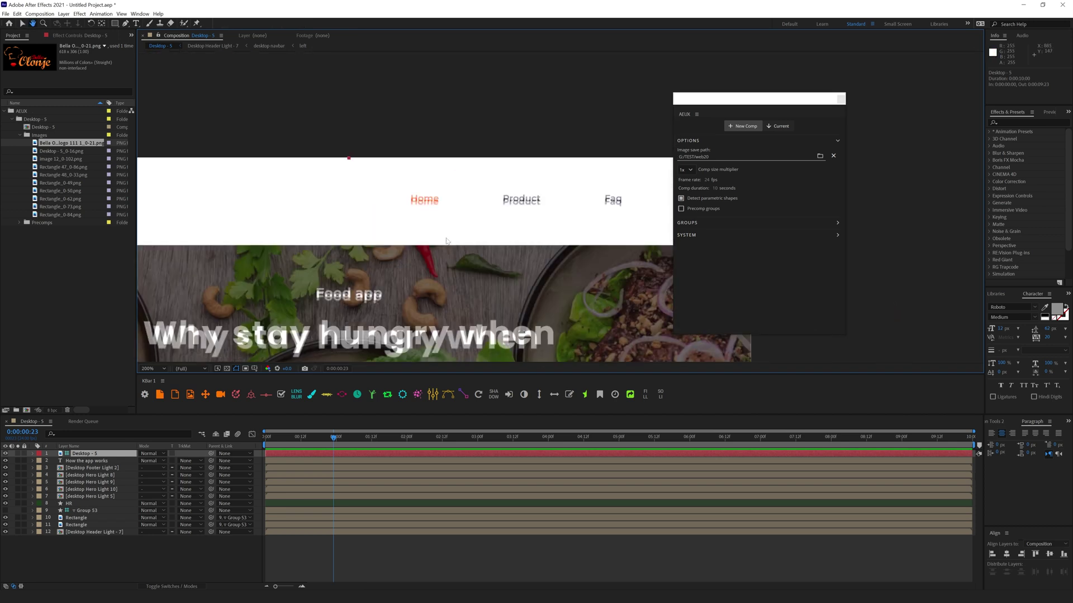
pyautogui.press(',')
pyautogui.scroll(-10, 396, 136)
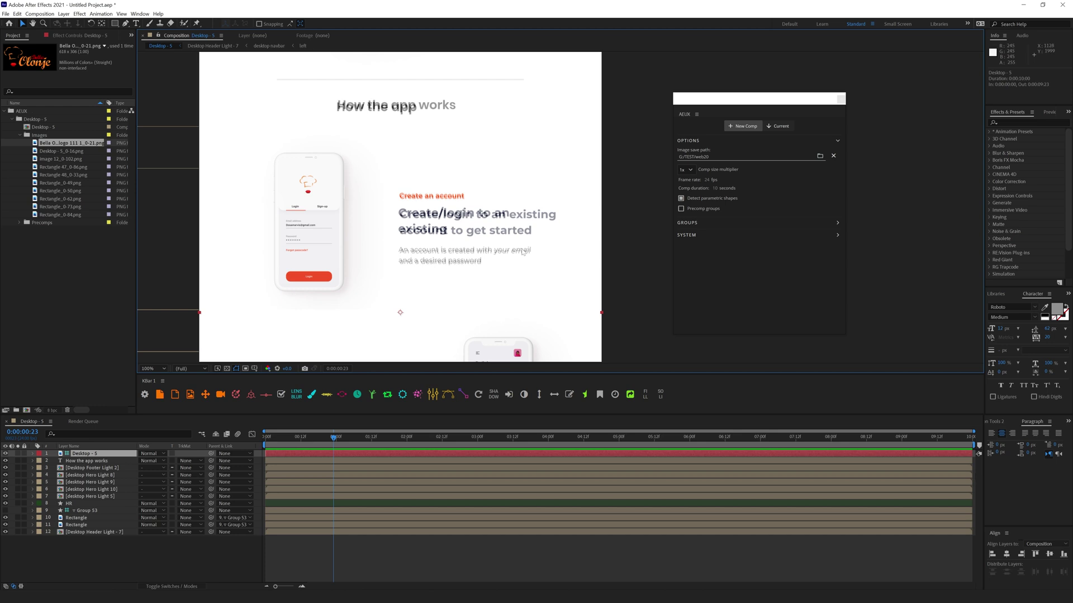
pyautogui.hscroll(-1, 475, 212)
pyautogui.scroll(1, 535, 133)
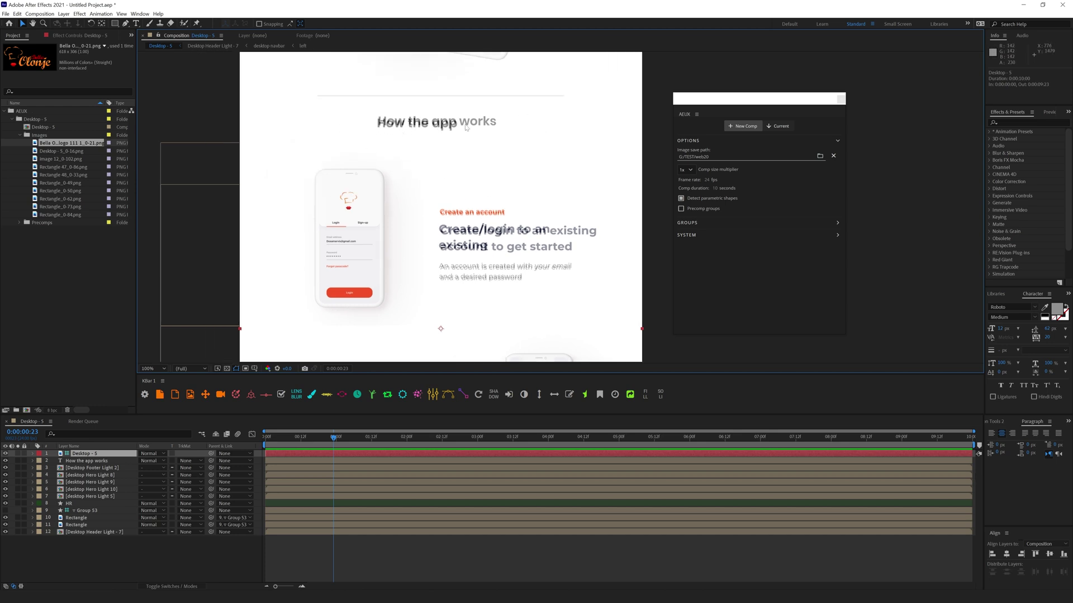
# Step: Open the How the app works text layer for editing with the whole heading line selected
pyautogui.click(99, 462)
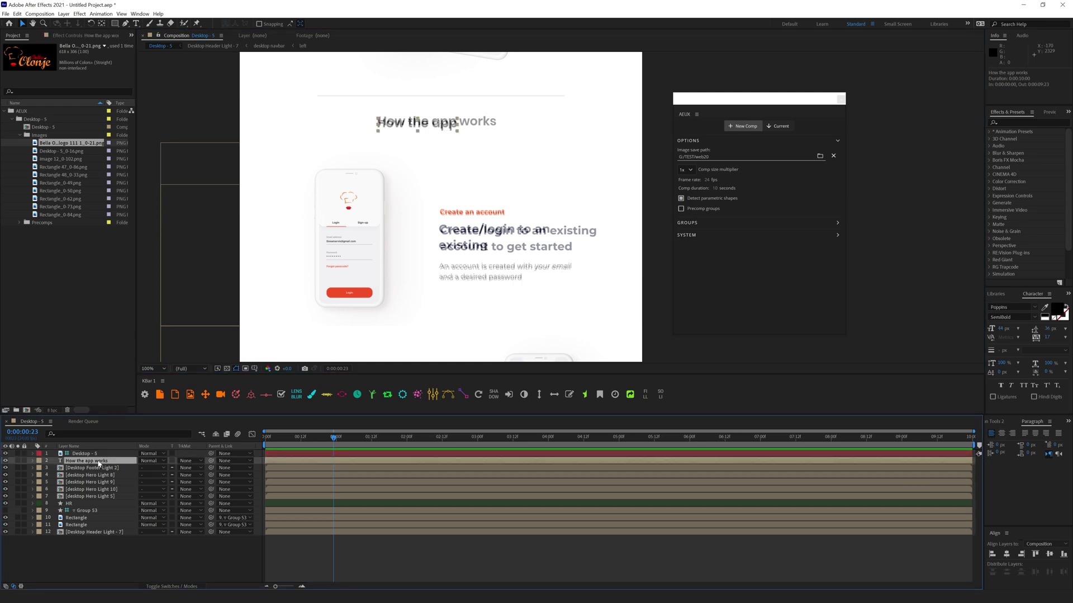
pyautogui.doubleClick(61, 462)
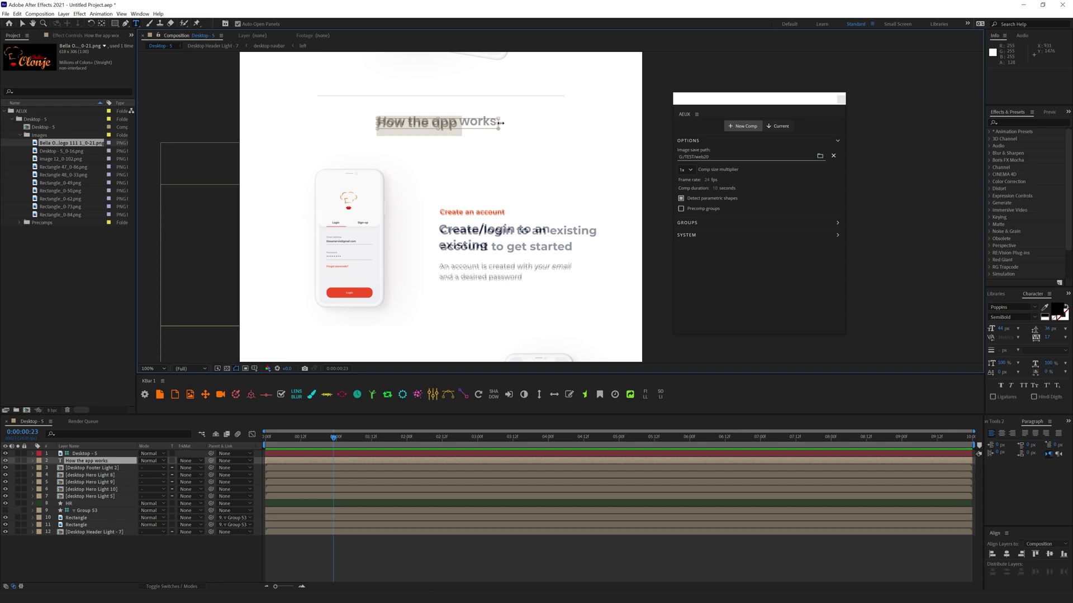
pyautogui.keyDown('shift'); pyautogui.click(502, 122); pyautogui.keyUp('shift')
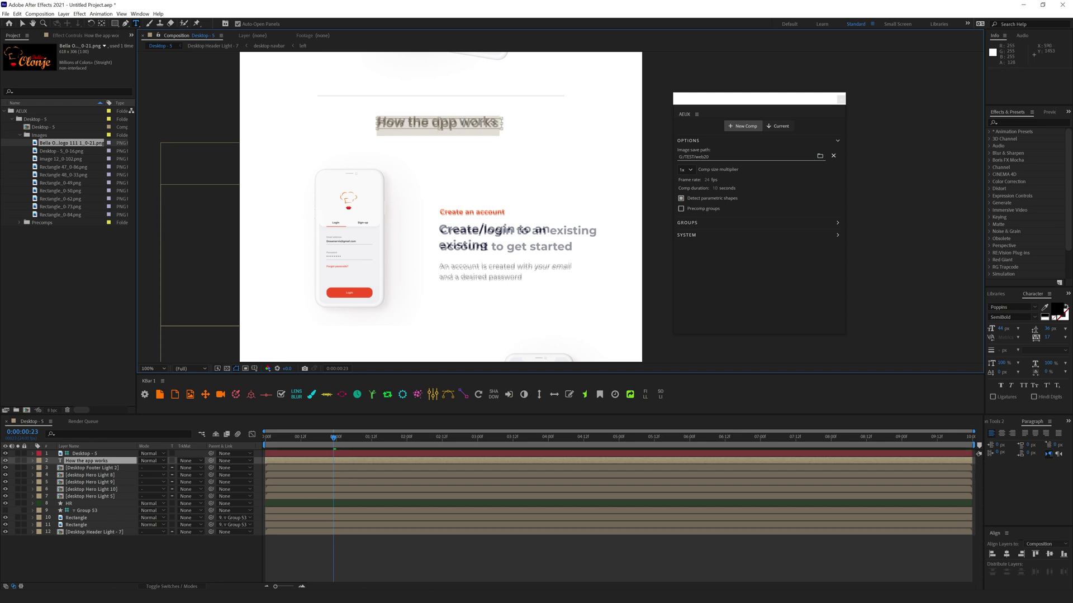
# Step: Exit text editing and move the How the app works heading up slightly
pyautogui.click(353, 554)
pyautogui.press('.')
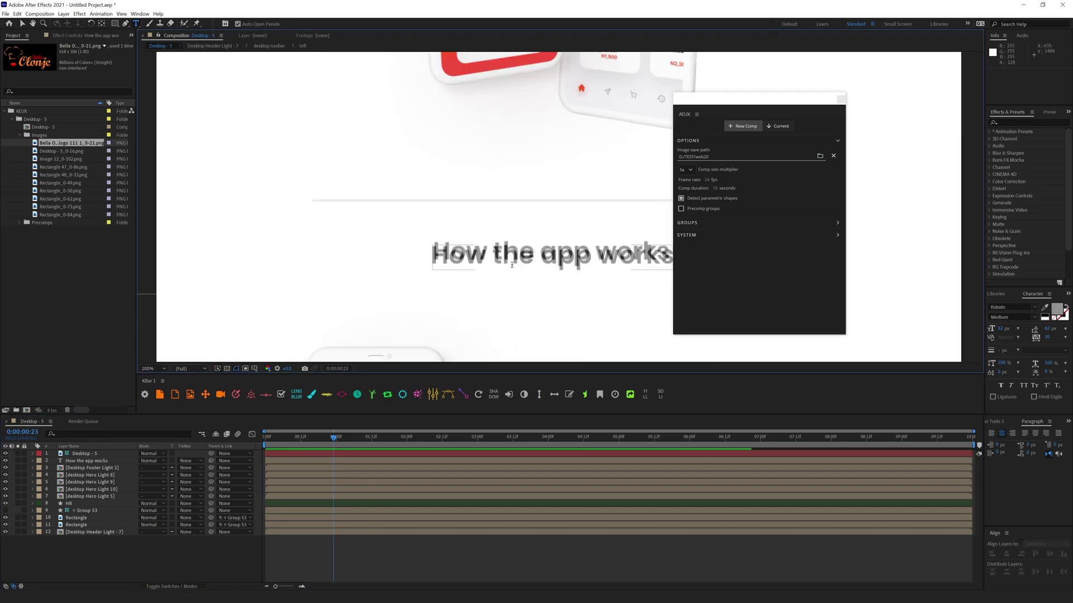
pyautogui.click(22, 23)
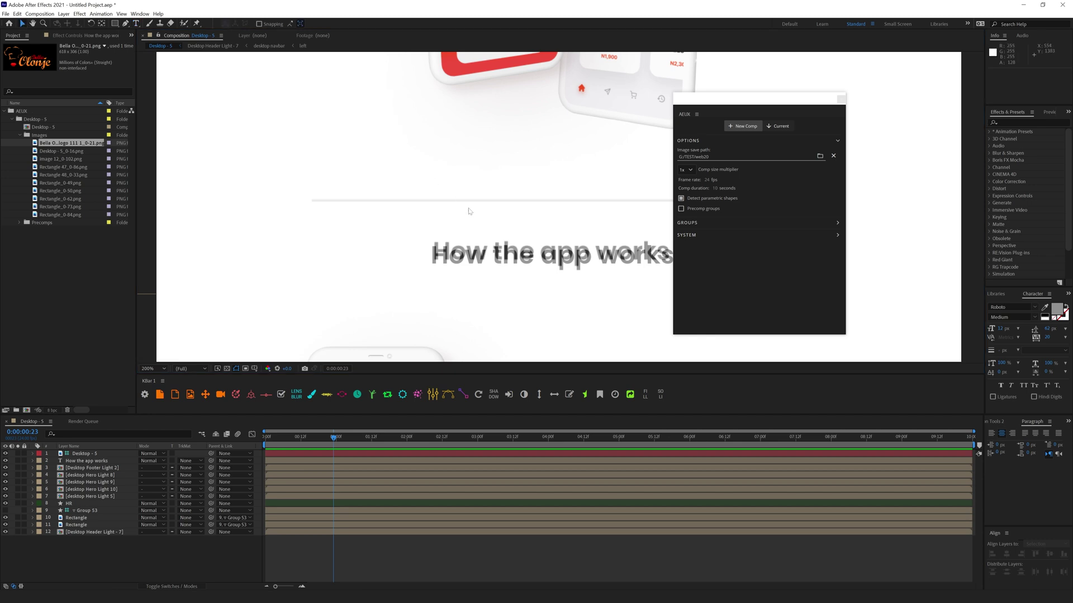
pyautogui.click(493, 258)
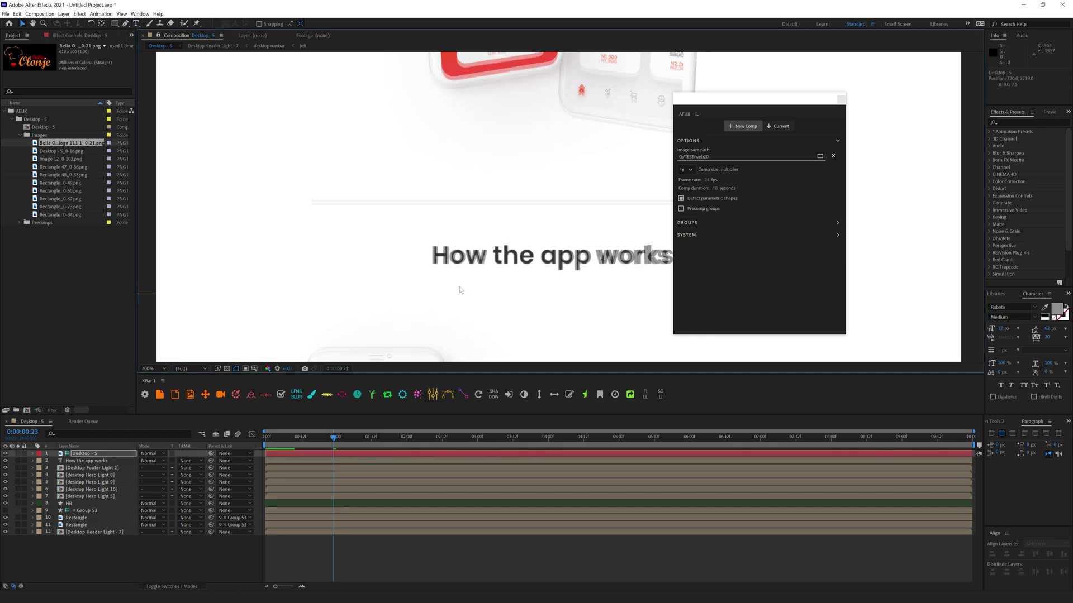
pyautogui.click(493, 259)
pyautogui.moveTo(513, 254); pyautogui.dragTo(514, 250)
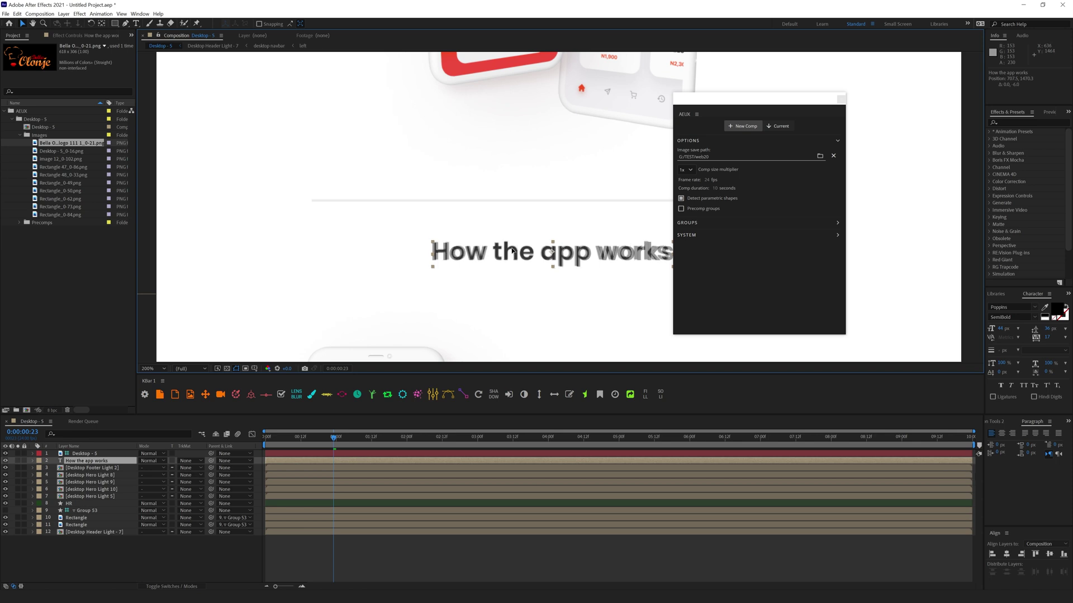
# Step: Scrub the heading's Tracking value lower in the Character panel to tighten its letter spacing
pyautogui.hscroll(3, 614, 237)
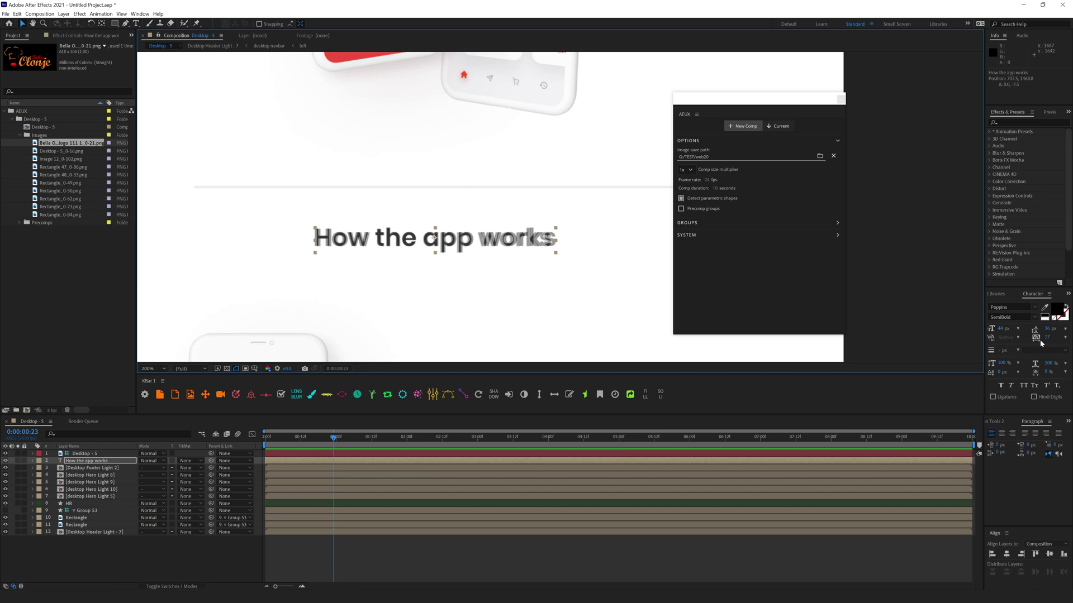
pyautogui.click(1047, 338)
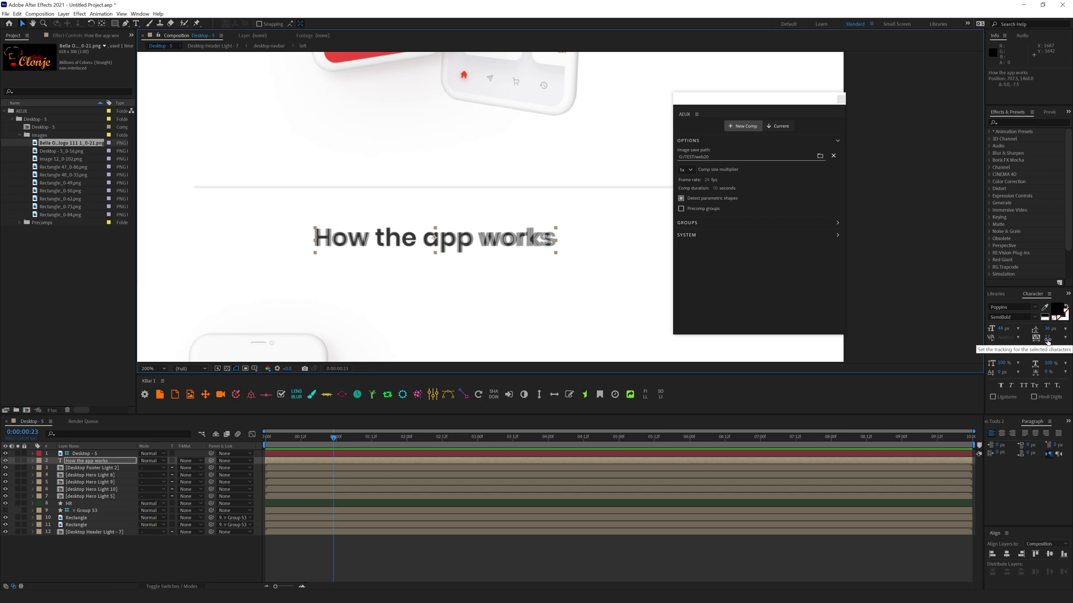
pyautogui.moveTo(1040, 338); pyautogui.dragTo(1039, 339)
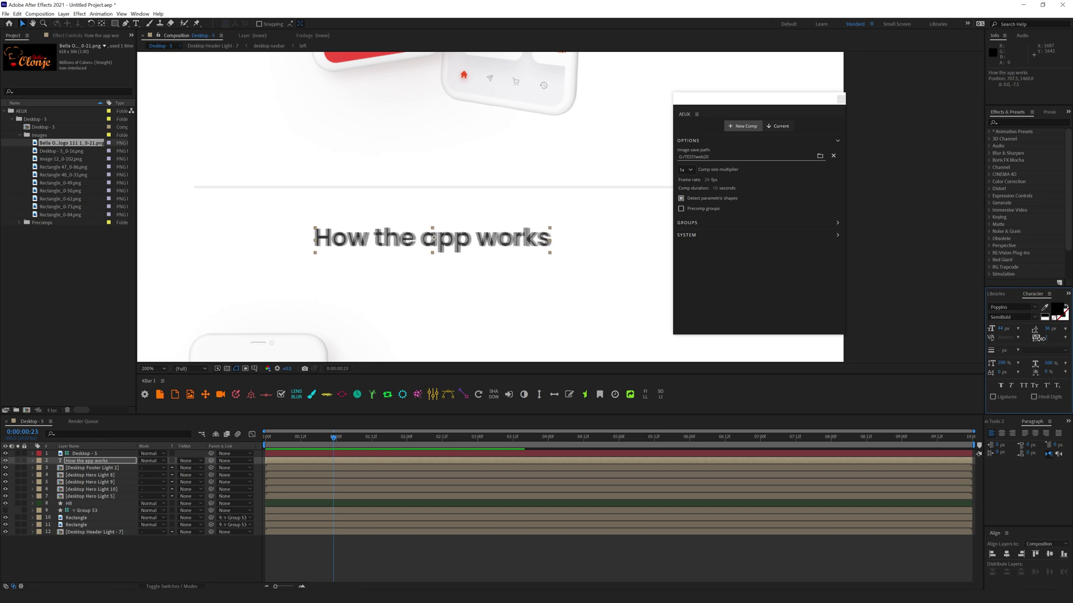
pyautogui.moveTo(1039, 339); pyautogui.dragTo(1045, 335)
pyautogui.scroll(-4, 604, 280)
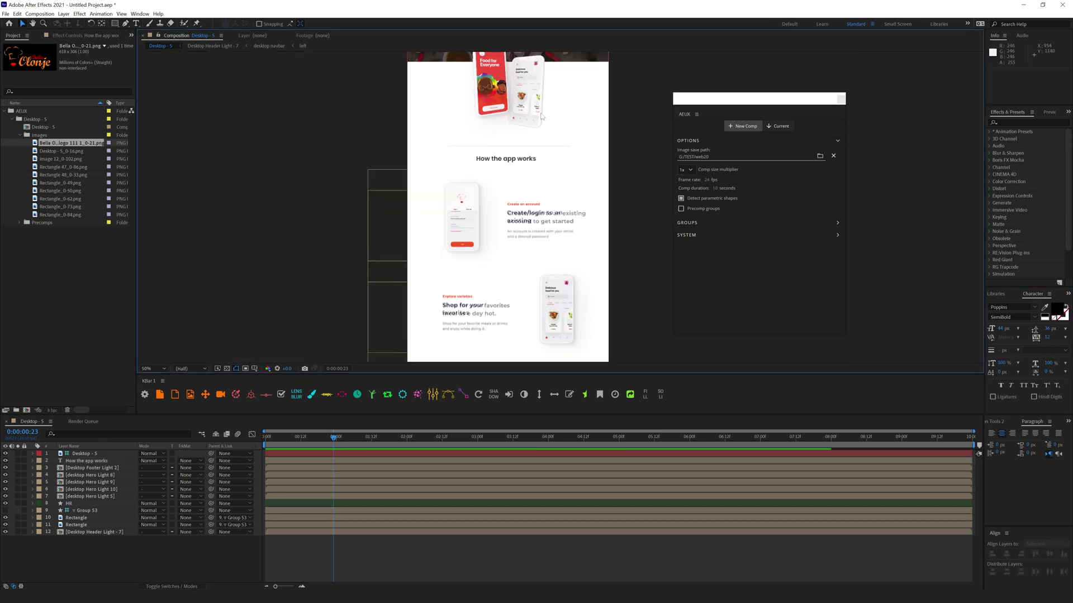
# Step: Pan to the page header and check the Desktop Header Light - 7 layer by toggling its visibility
pyautogui.moveTo(458, 117); pyautogui.dragTo(473, 251)
pyautogui.moveTo(529, 307); pyautogui.dragTo(504, 261)
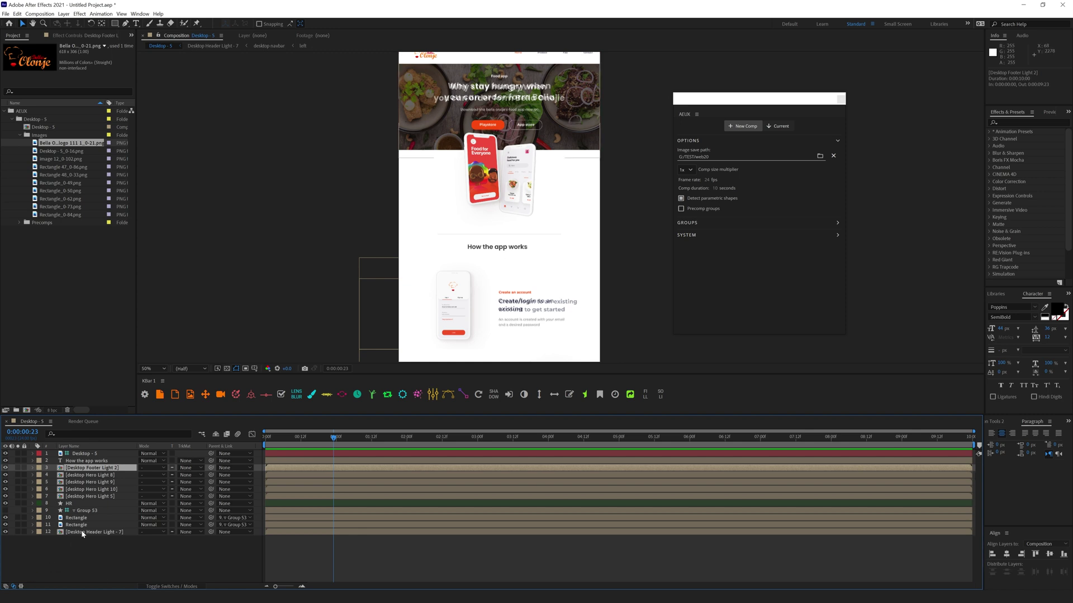
pyautogui.click(60, 534)
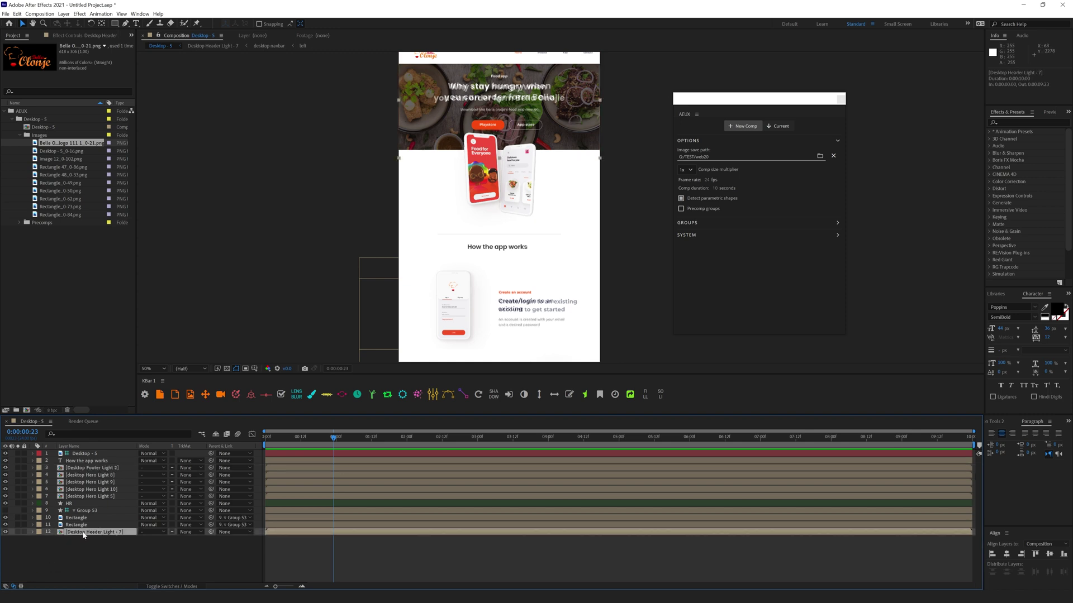
pyautogui.click(4, 532)
pyautogui.click(4, 532)
# Step: Hide the Desktop - 5 reference image and expand the GROUPS section in the AEUX panel
pyautogui.click(5, 454)
pyautogui.click(5, 532)
pyautogui.click(5, 532)
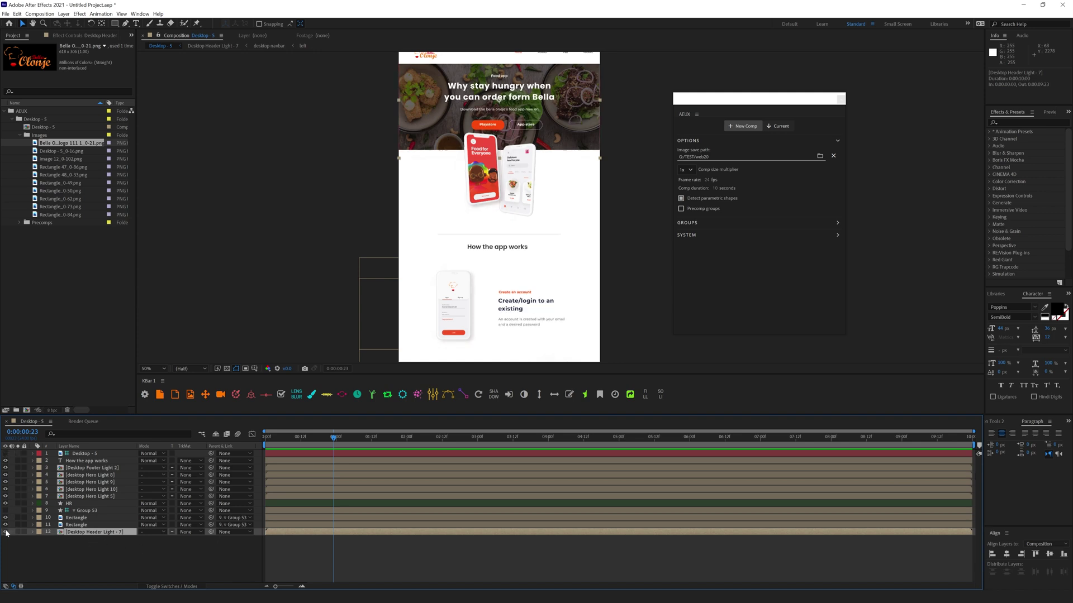
pyautogui.click(685, 223)
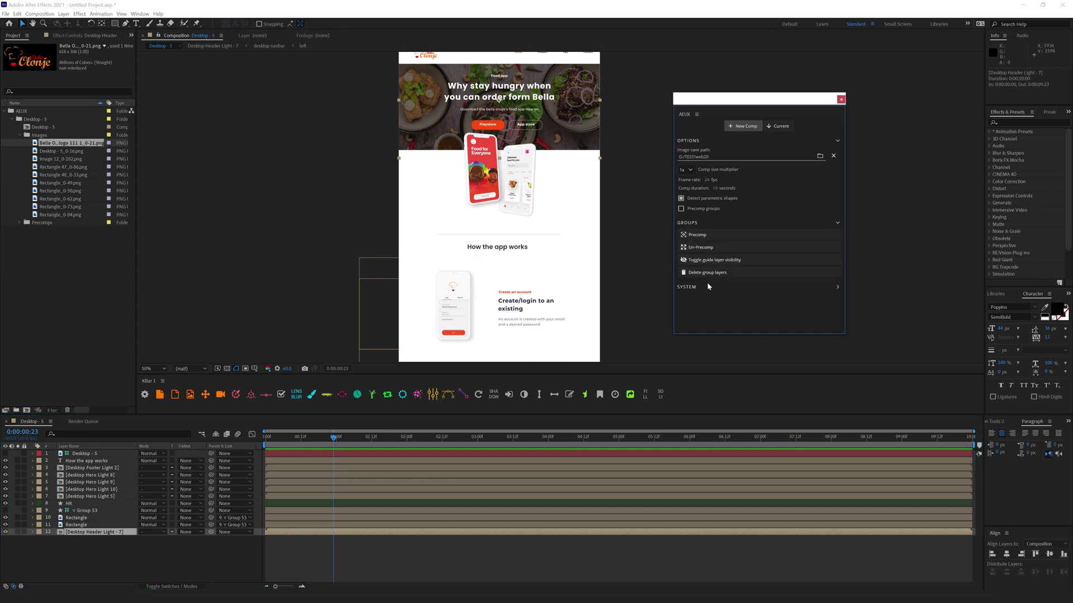
pyautogui.click(702, 247)
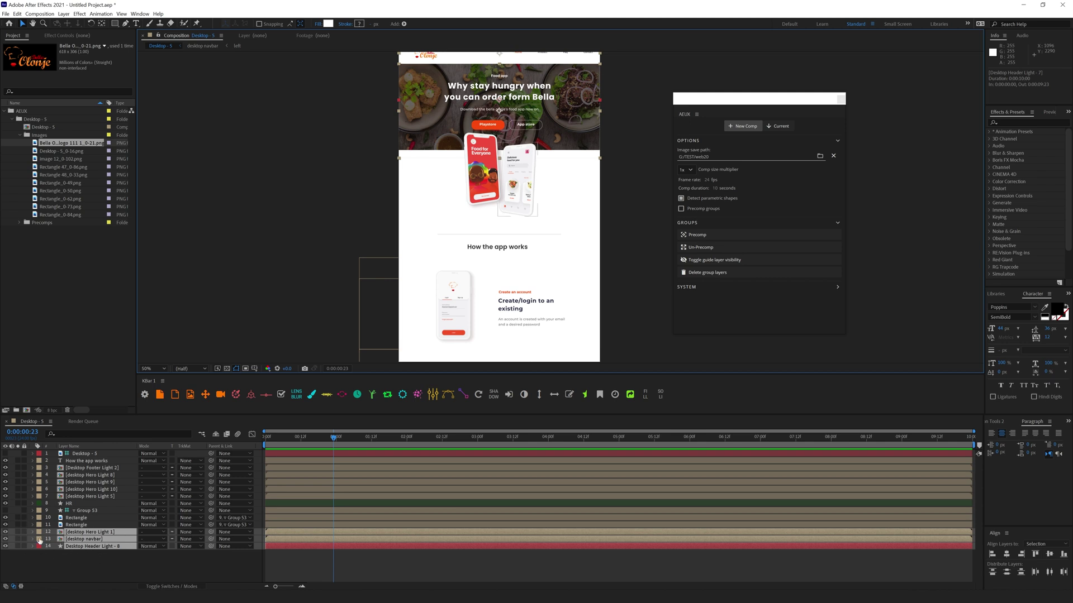
pyautogui.click(83, 532)
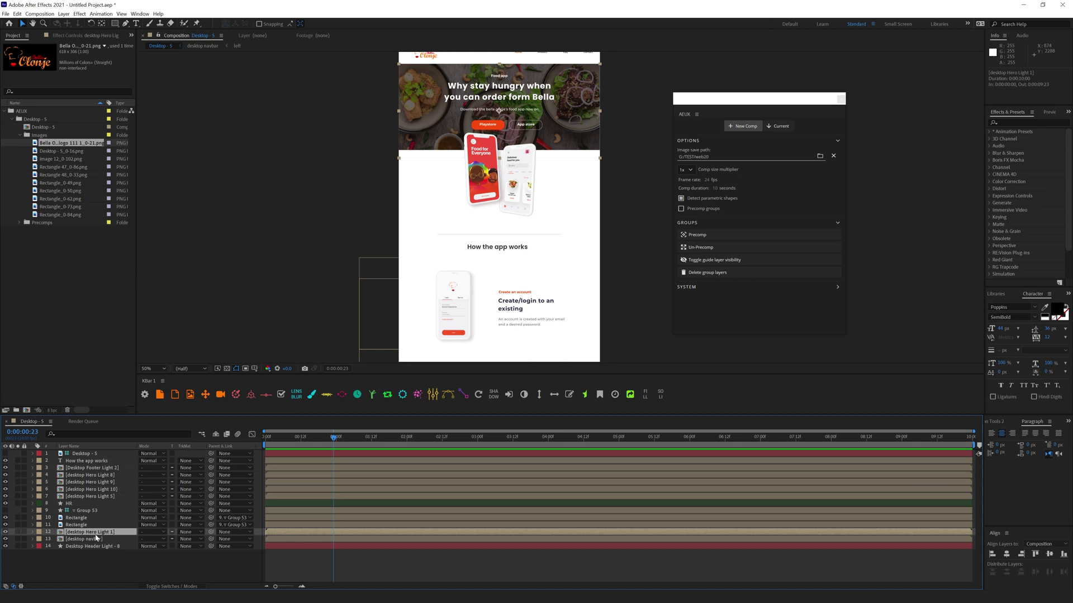
pyautogui.click(696, 247)
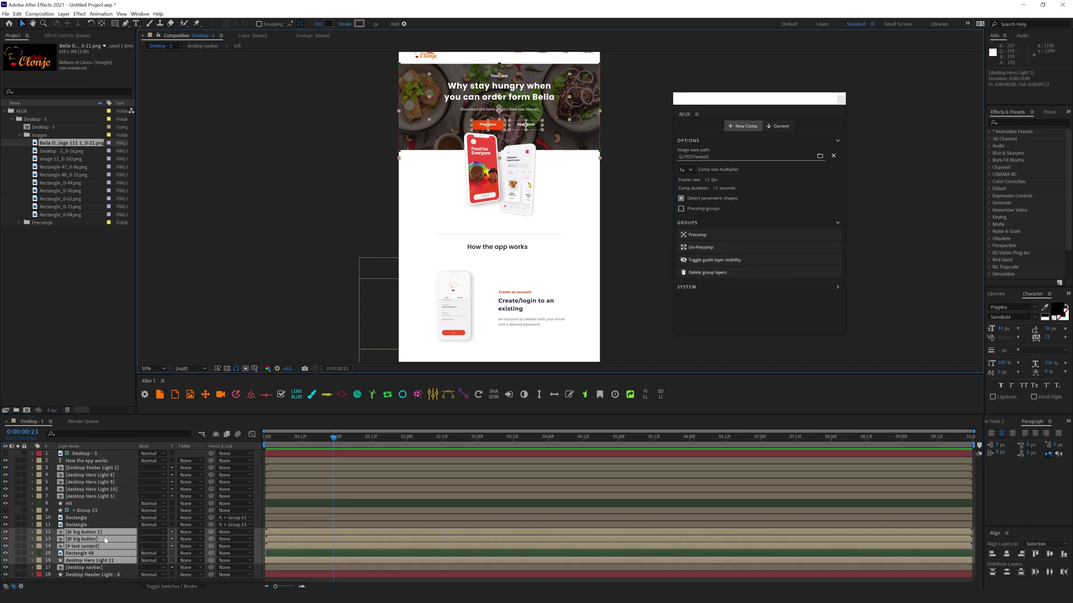
pyautogui.hotkey('ctrl', 'z')
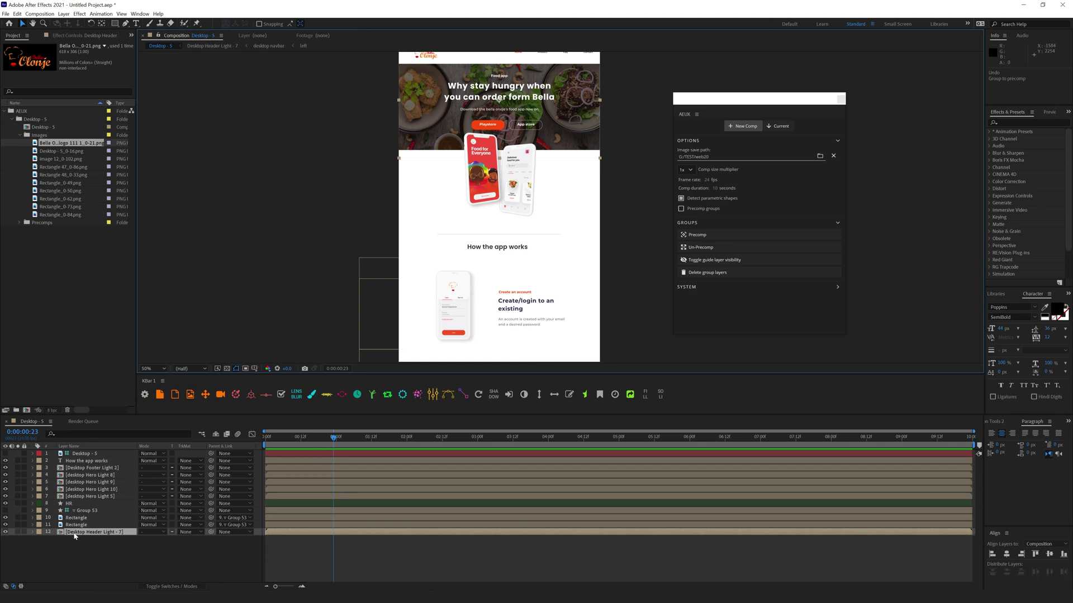
pyautogui.doubleClick(86, 533)
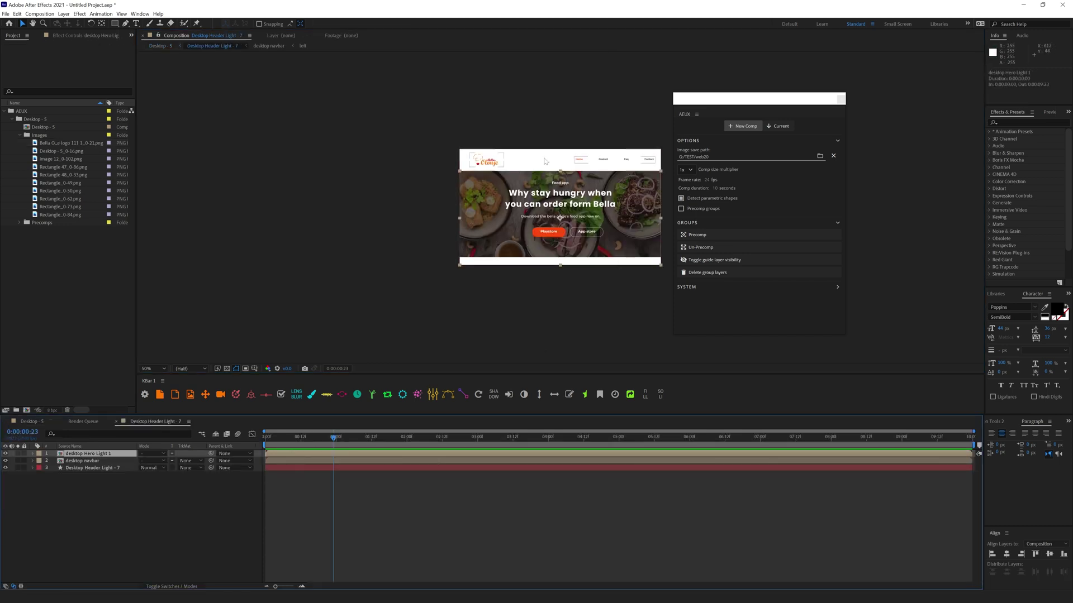
# Step: Un-Precomp the hero layer with AEUX into separate button and text layers, then return to Desktop - 5
pyautogui.click(698, 247)
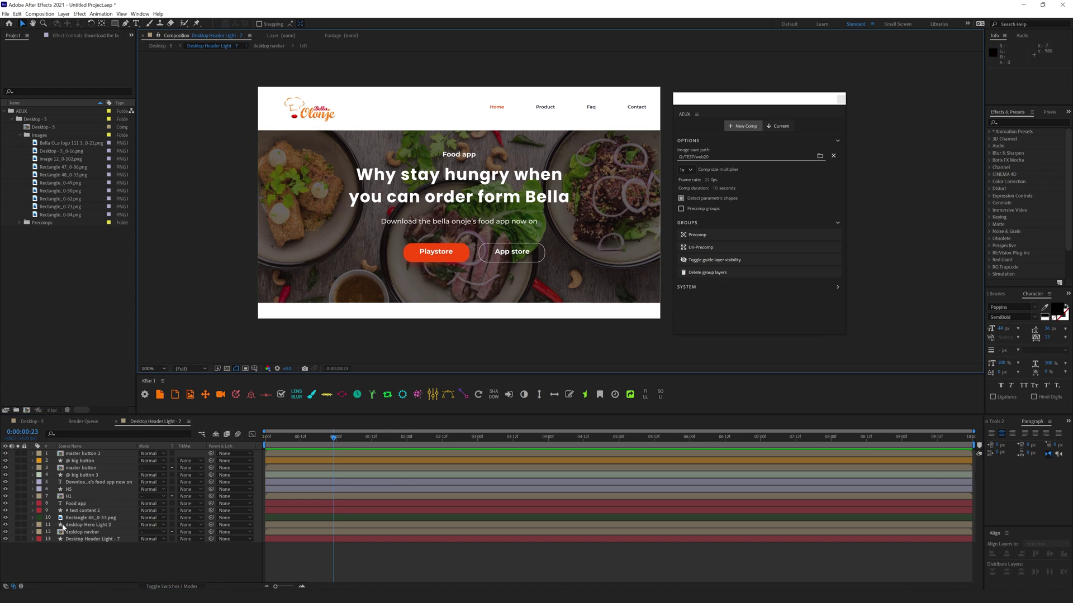
pyautogui.press('Tab')
pyautogui.scroll(-5, 512, 230)
pyautogui.scroll(5, 512, 230)
pyautogui.scroll(-3, 512, 230)
# Step: Set the How the app works heading's font style to Bold
pyautogui.press('v')
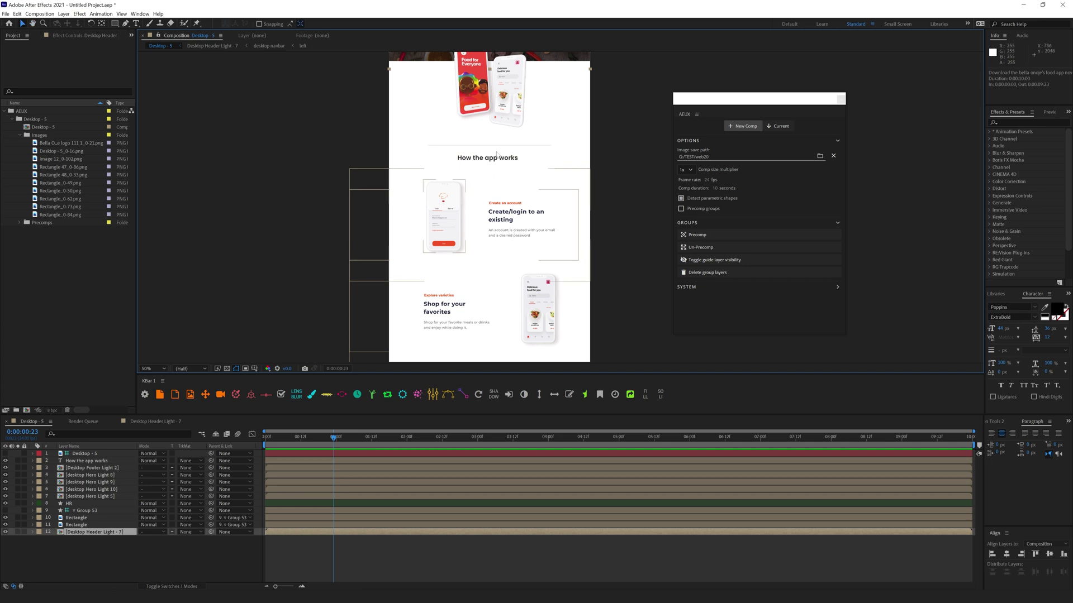
pyautogui.click(509, 159)
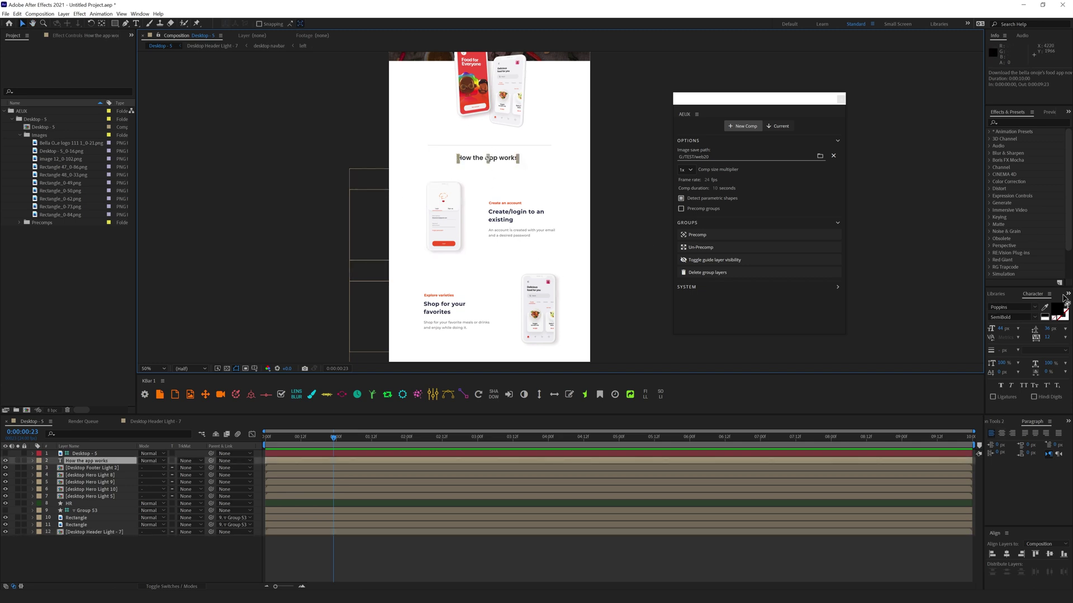
pyautogui.click(1034, 317)
pyautogui.click(1009, 343)
pyautogui.press('space')
pyautogui.doubleClick(489, 134)
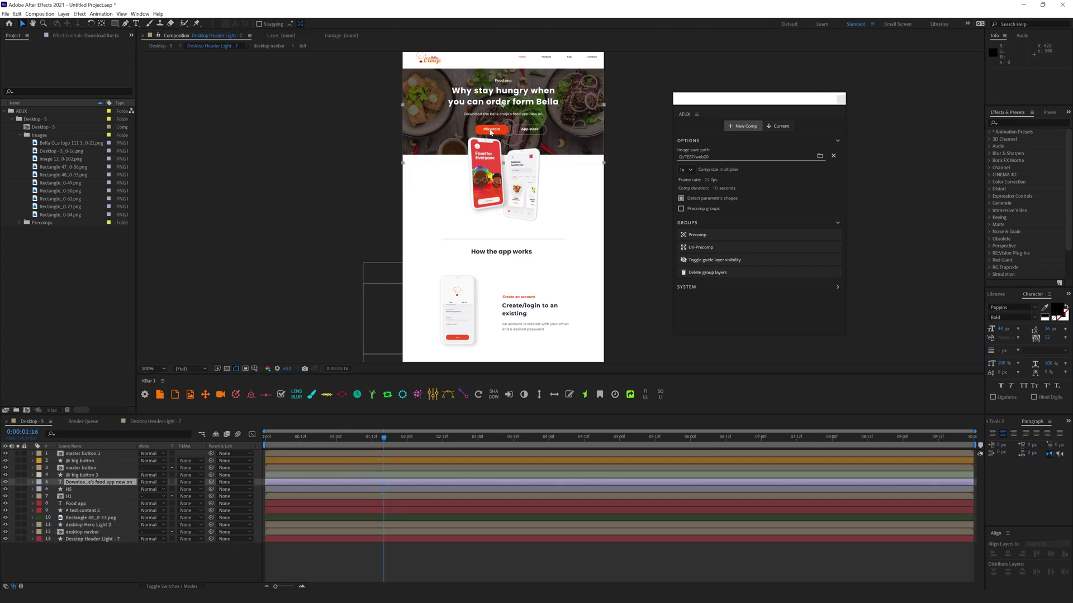
# Step: Un-Precomp master button 2 and delete the redundant Text Button layer
pyautogui.click(409, 256)
pyautogui.click(701, 247)
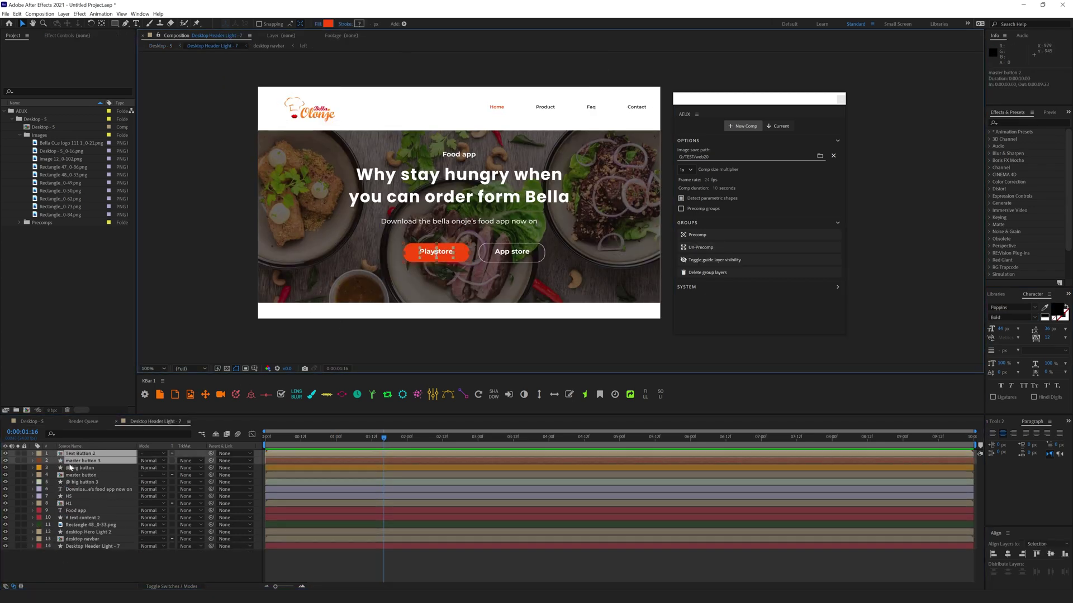
pyautogui.press('Delete')
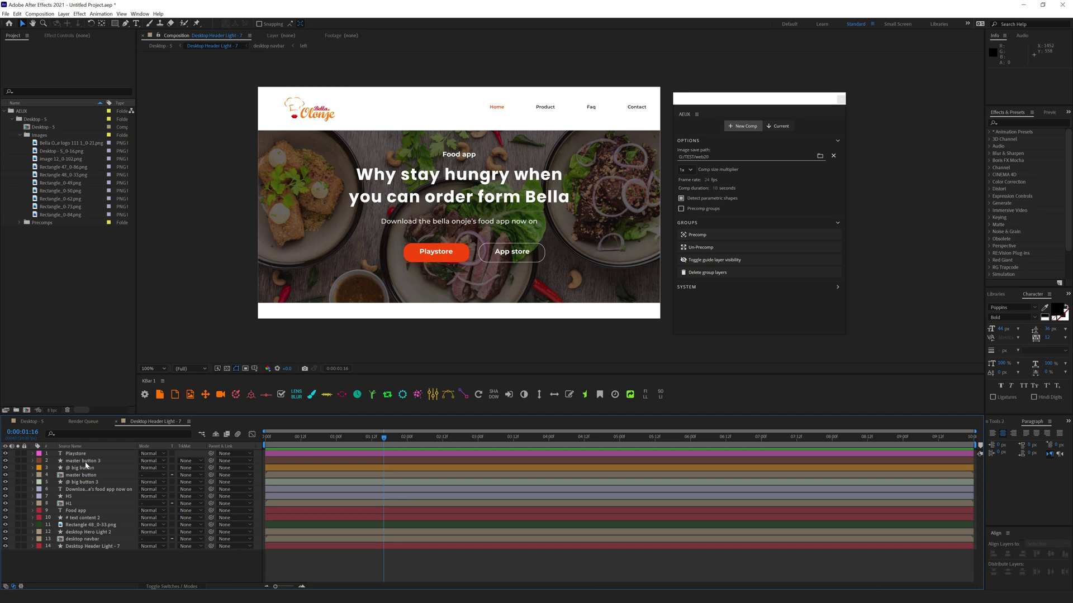
# Step: Raise Rectangle Path 1's Roundness on master button 3 to fully round the Playstore button
pyautogui.click(59, 459)
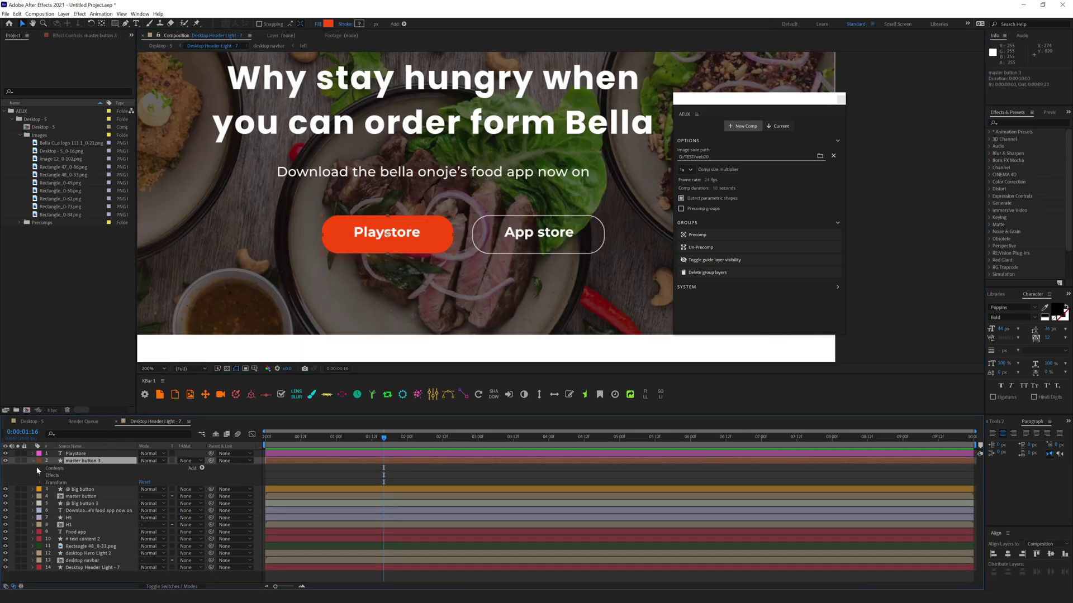
pyautogui.click(40, 468)
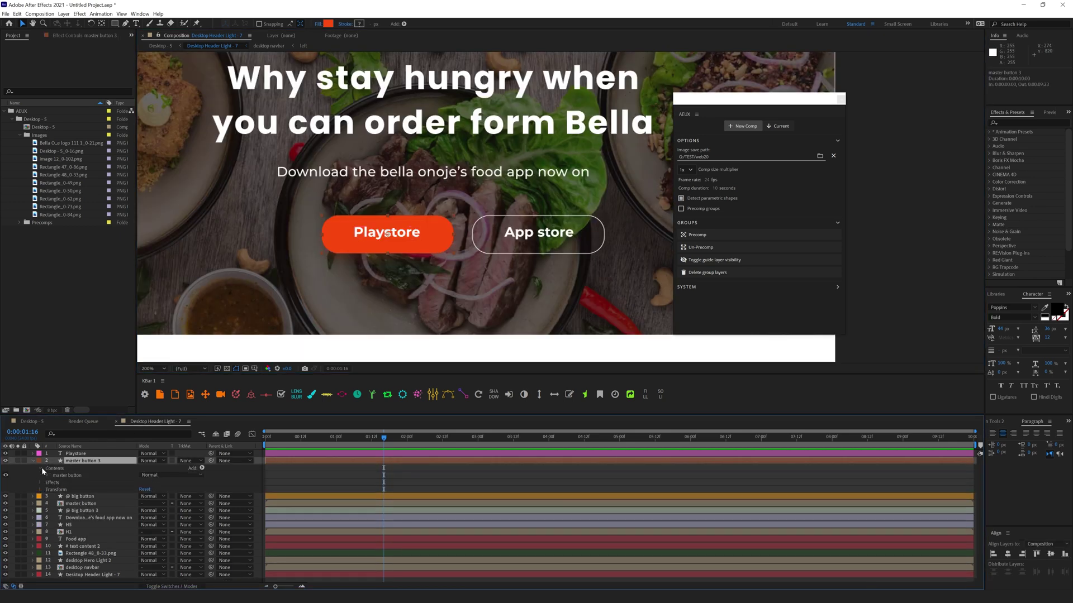
pyautogui.click(47, 476)
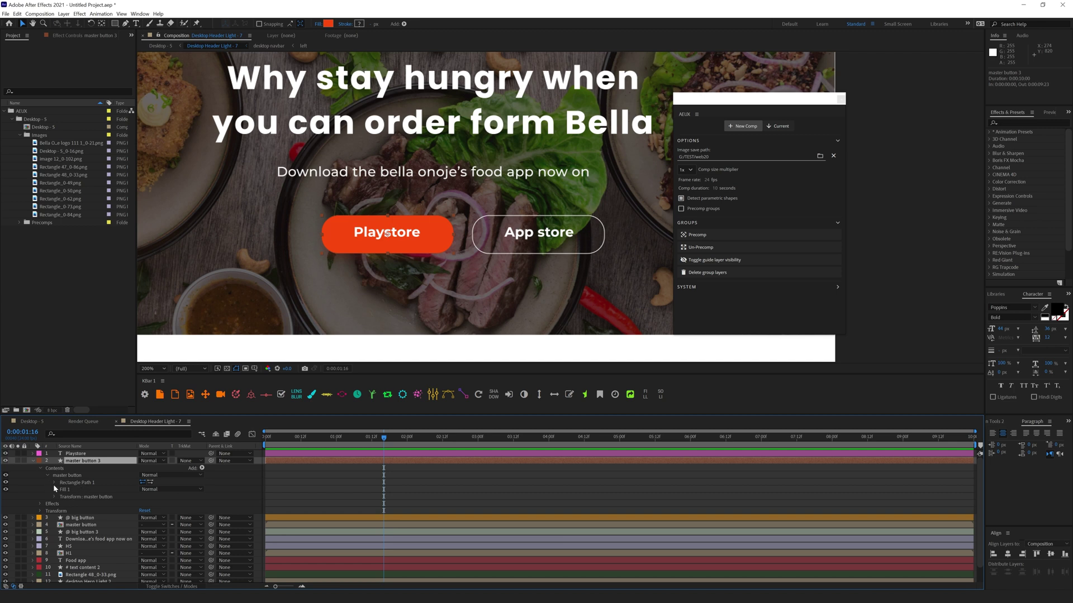
pyautogui.click(55, 482)
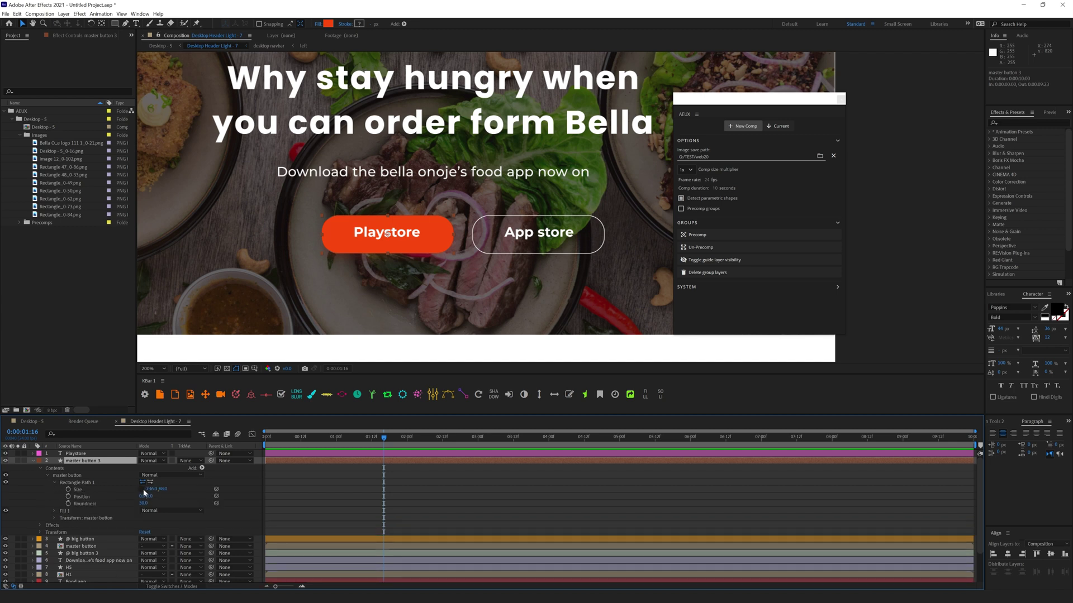
pyautogui.moveTo(144, 488); pyautogui.dragTo(152, 488)
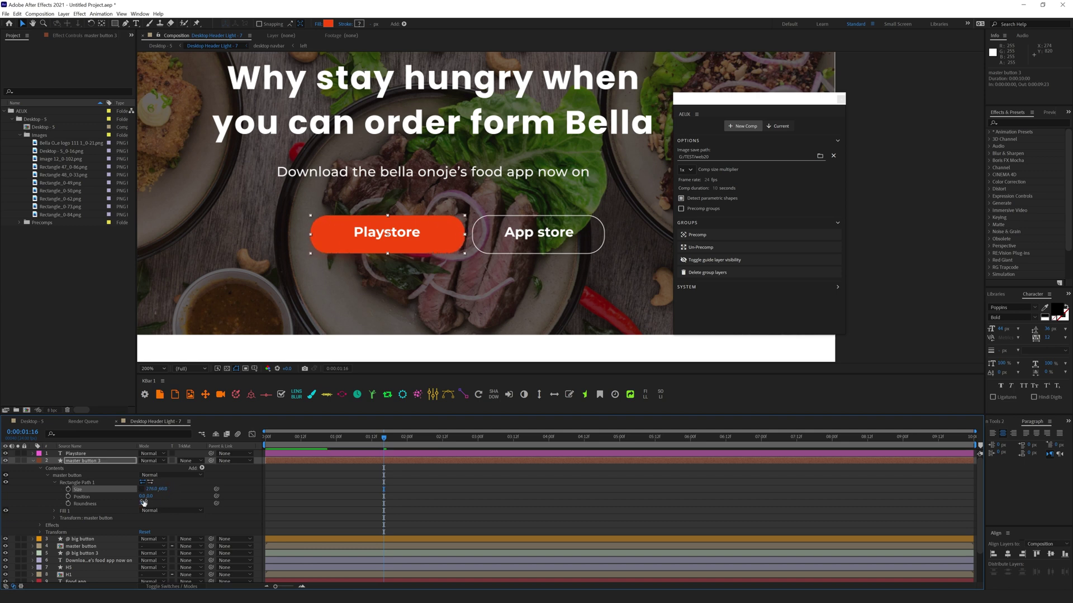
pyautogui.hotkey('ctrl', 'z')
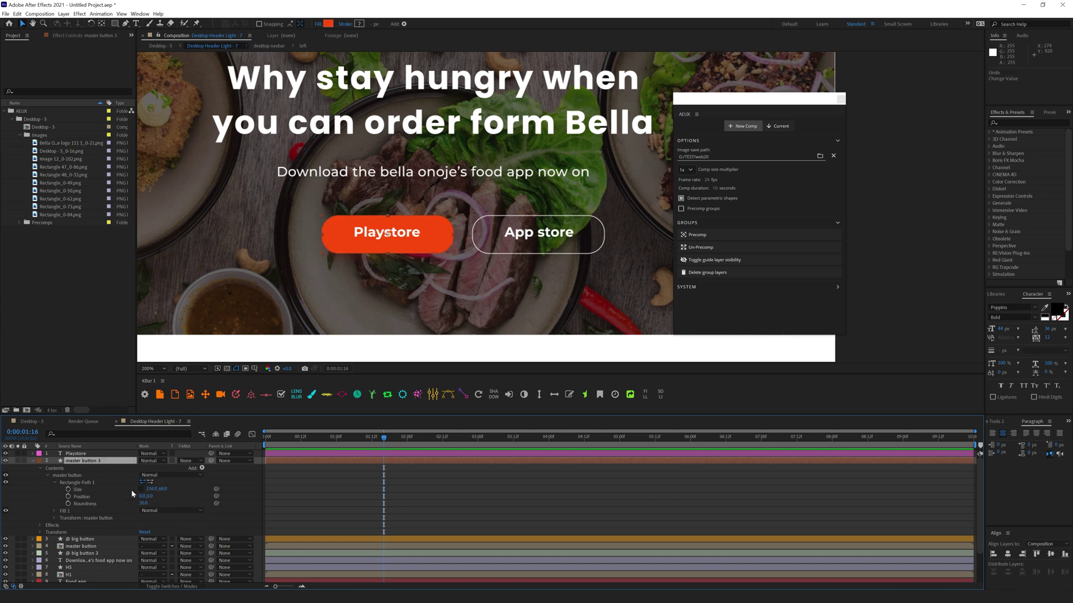
pyautogui.moveTo(121, 505); pyautogui.dragTo(188, 504)
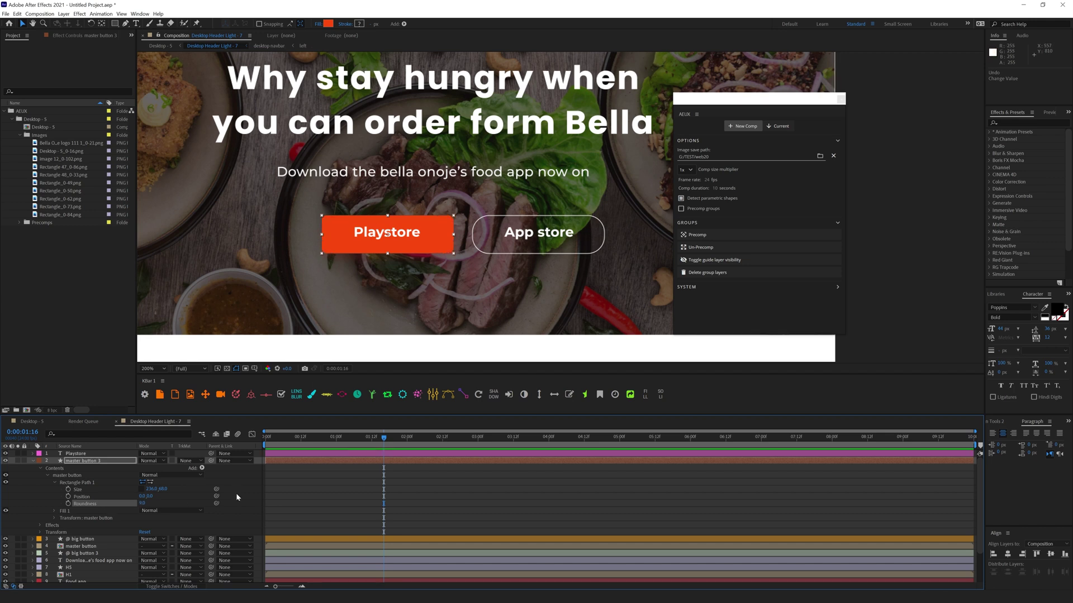
pyautogui.click(303, 493)
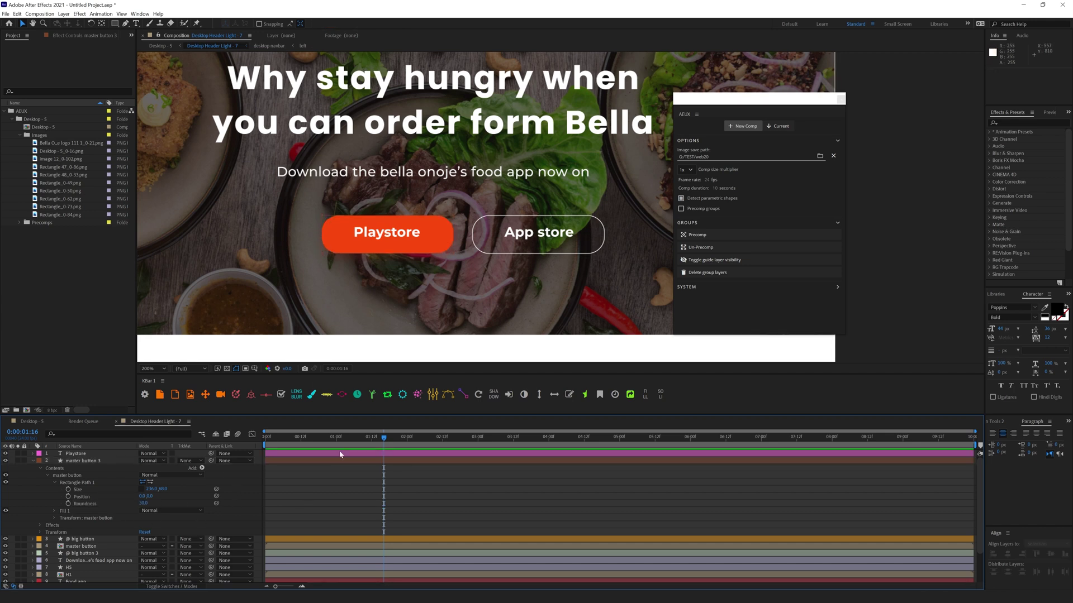
pyautogui.hotkey('alt', 'shift', ',')
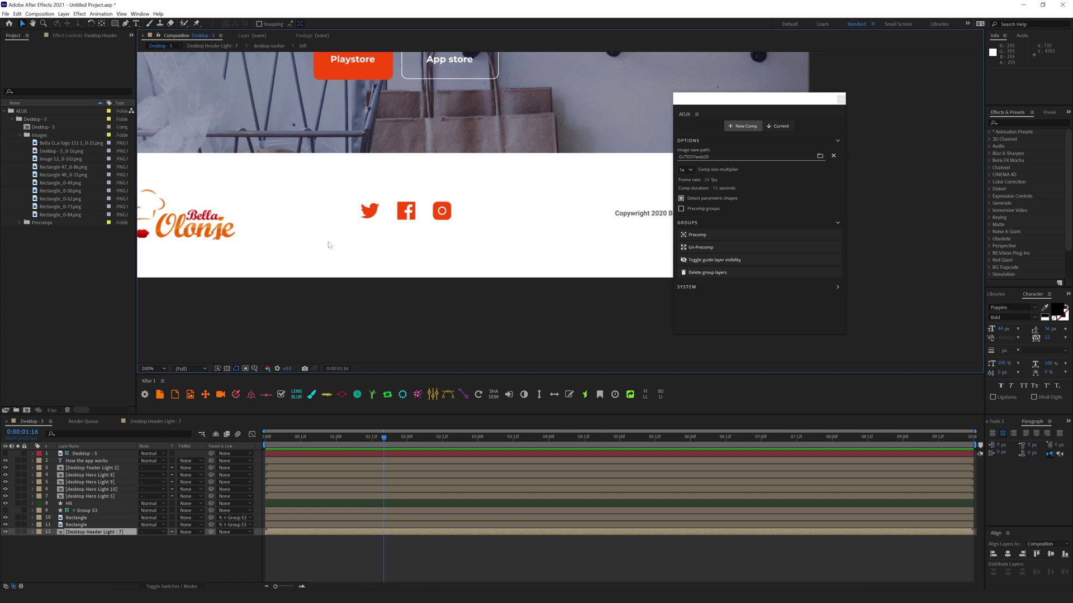
pyautogui.click(441, 212)
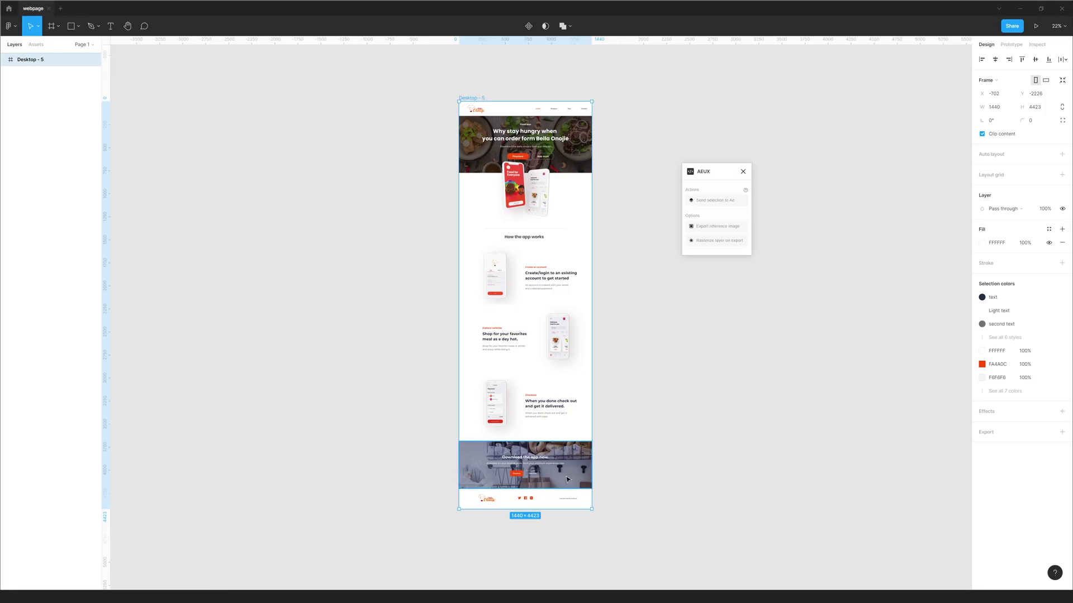
# Step: In Figma, zoom onto the footer's social icons and select the 39×39 Instagram icon
pyautogui.scroll(-5, 522, 403)
pyautogui.scroll(3, 529, 381)
pyautogui.scroll(10, 564, 318)
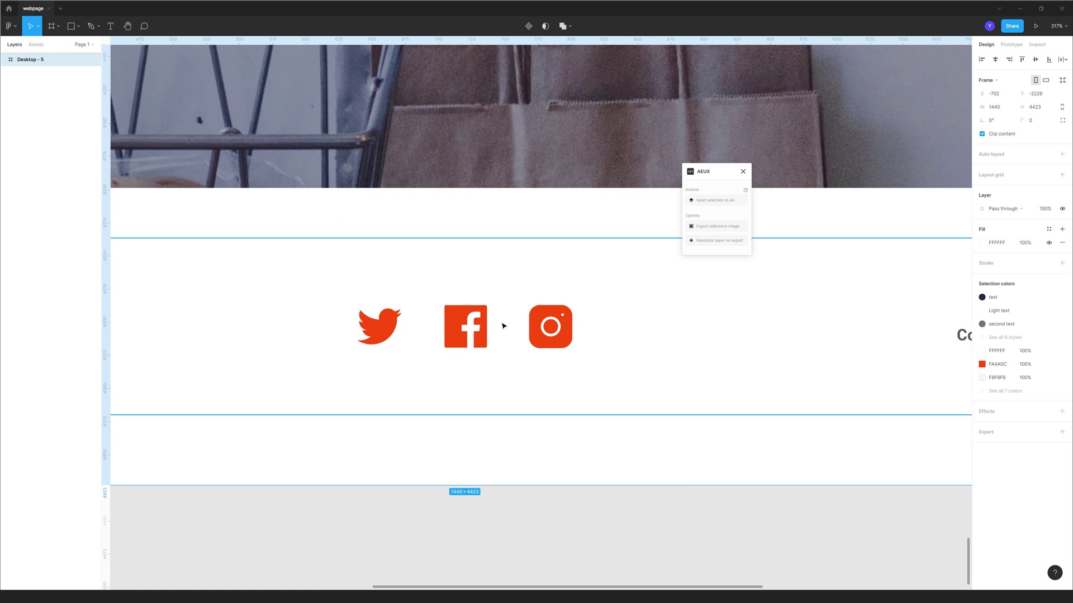
pyautogui.click(549, 339)
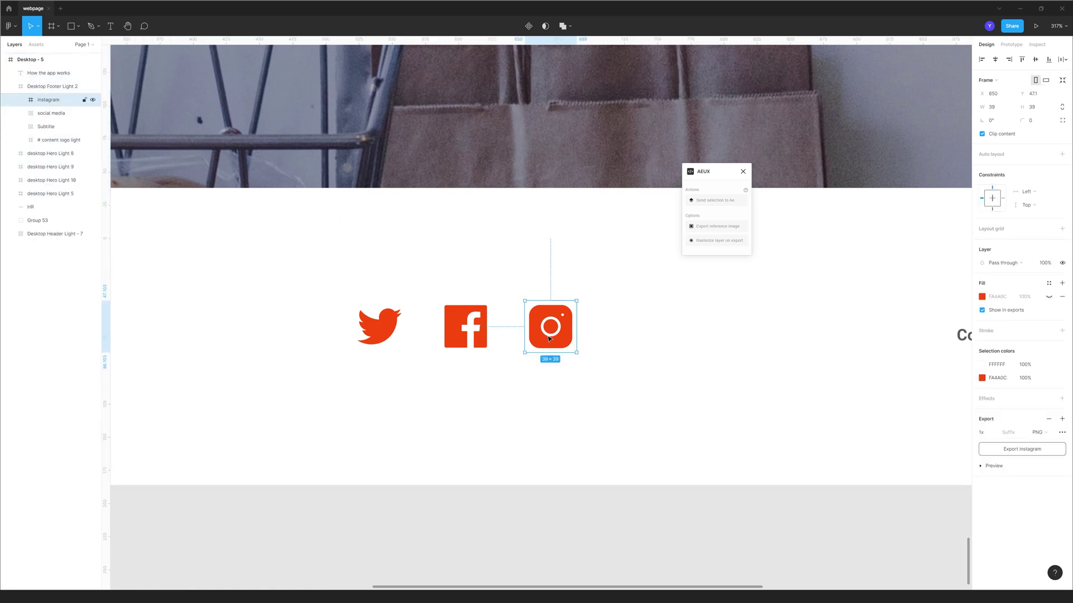